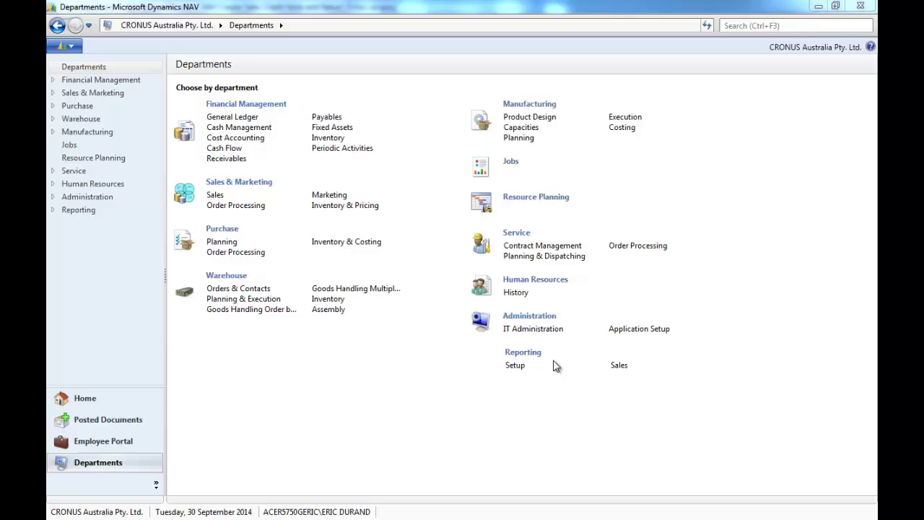
Create a new sales CR/Adj note under order processing for the customer The Cannon Group PLC
left_click(258, 209)
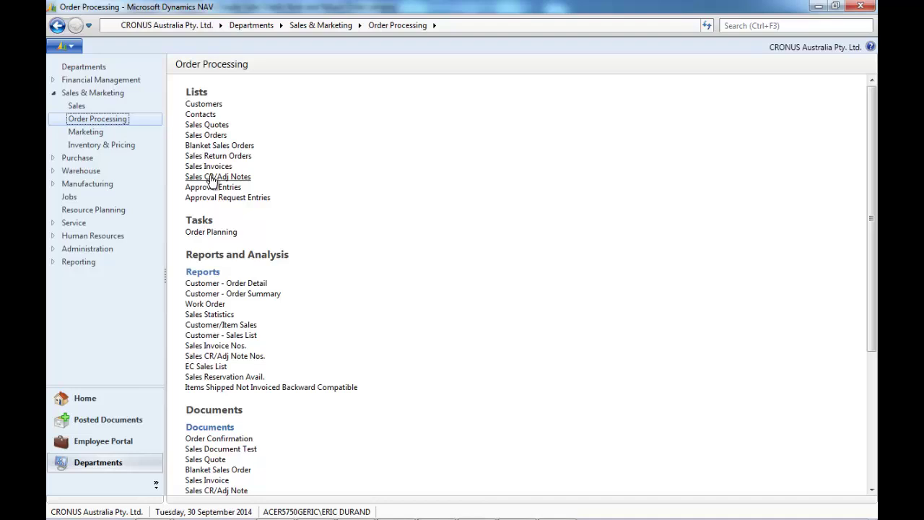
left_click(212, 177)
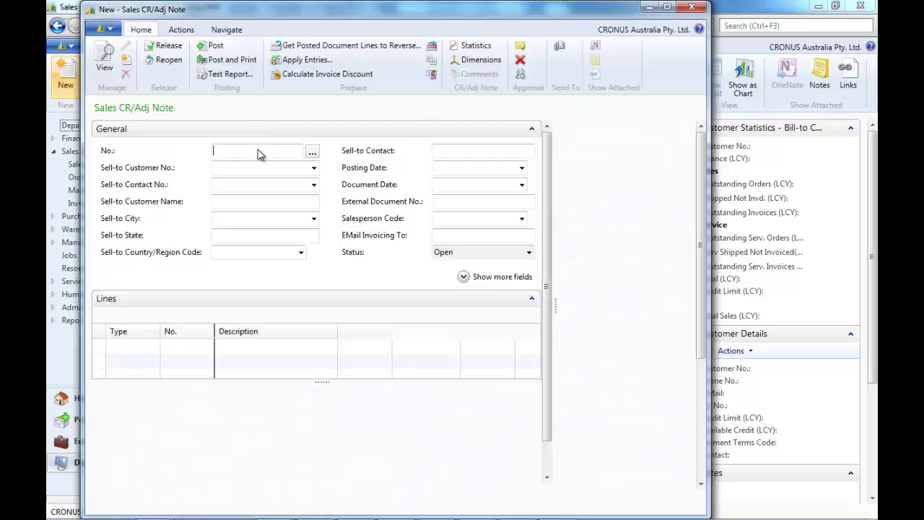
left_click(240, 169)
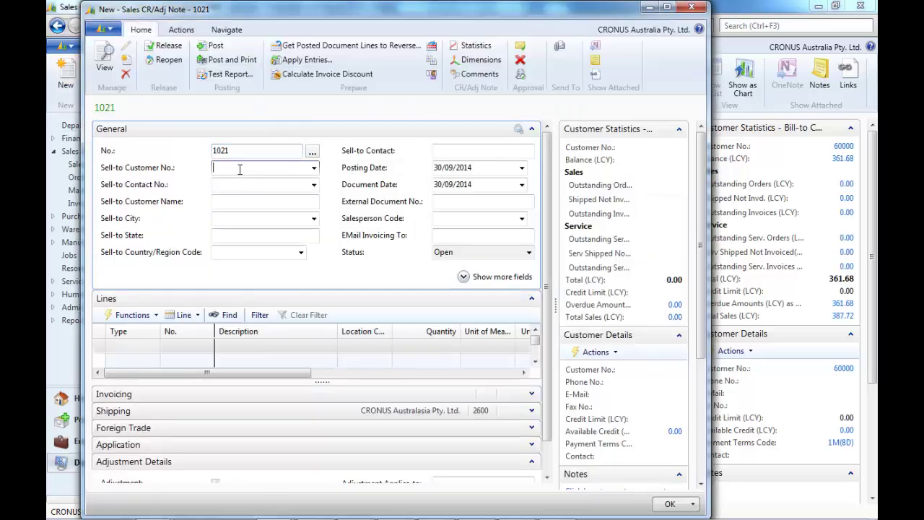
type("10000")
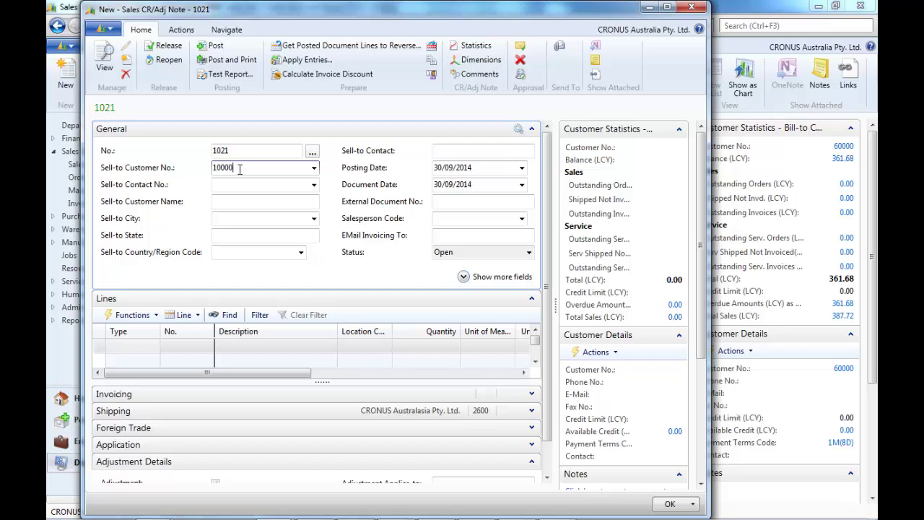
key("Tab")
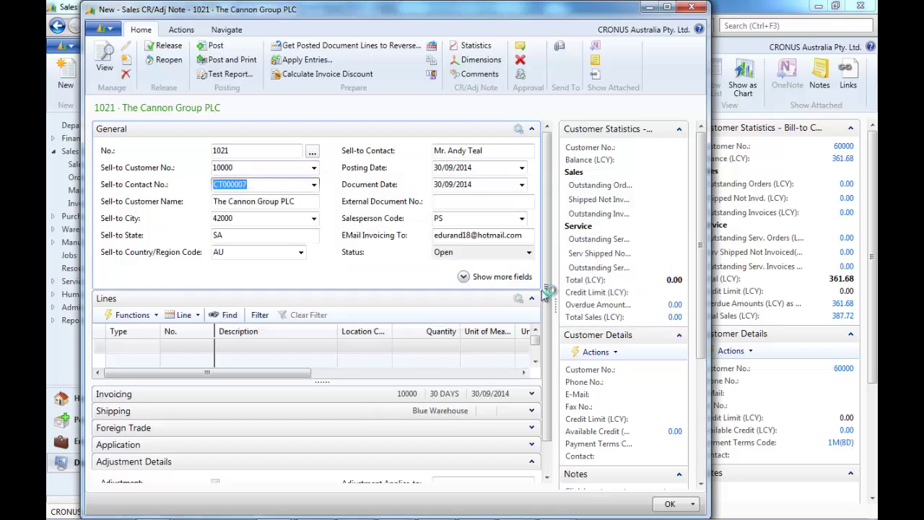
Expand the shipping details of the CR/Adj note
scroll(547, 334, "down", 1)
scroll(547, 334, "down", 1)
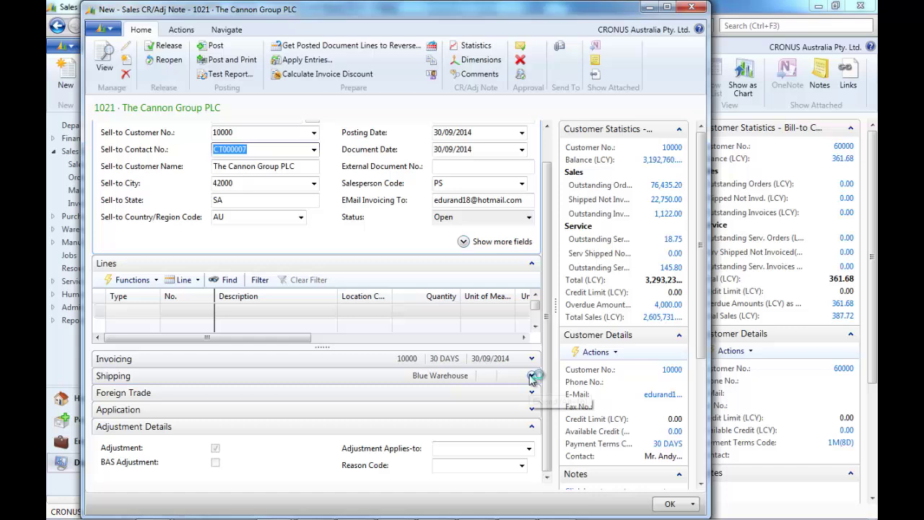
left_click(531, 377)
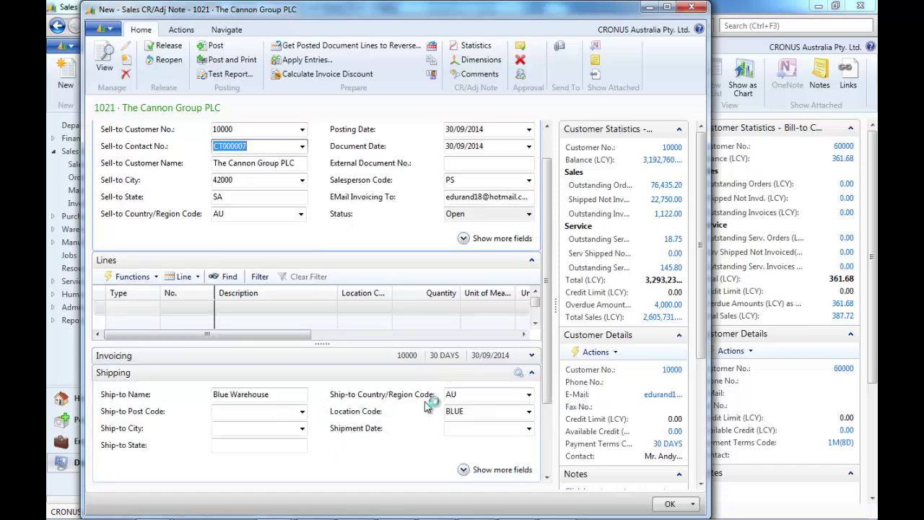
Add a line of type Item for item 1000, Bicycle, to the CR/Adj note
left_click(152, 311)
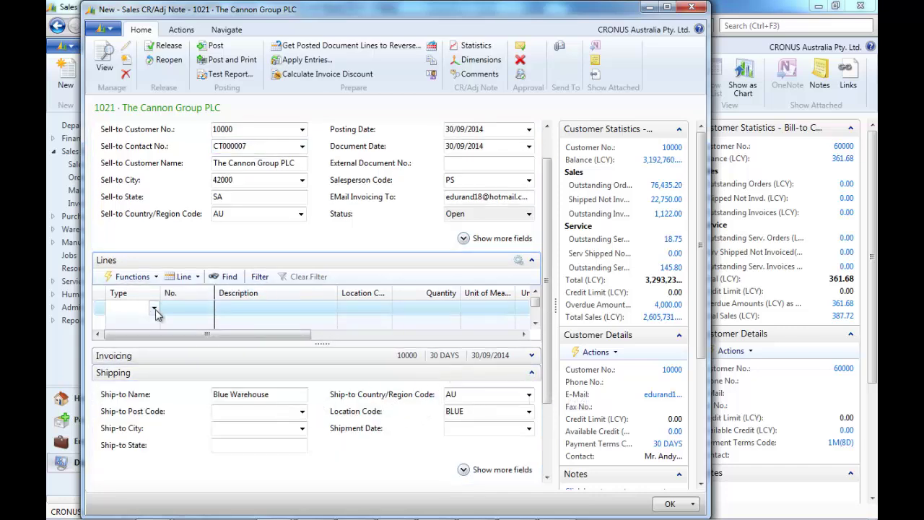
left_click(154, 308)
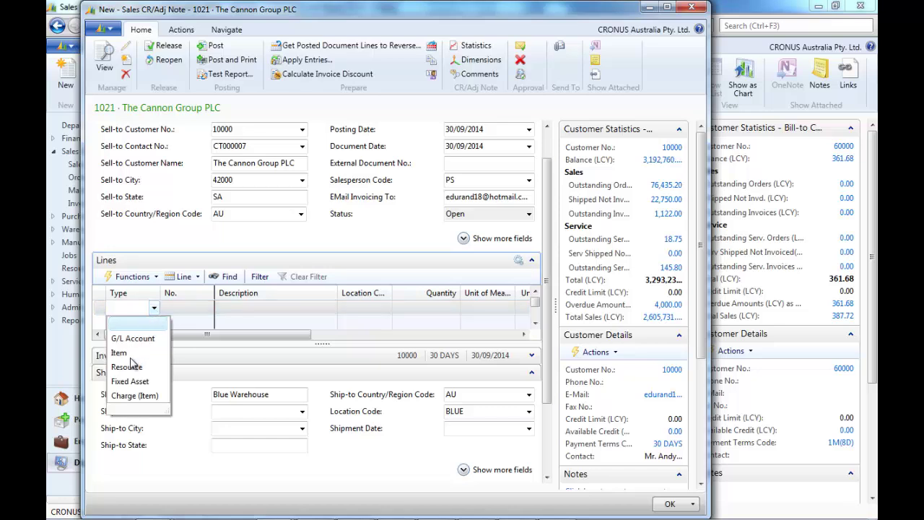
left_click(119, 351)
left_click(182, 307)
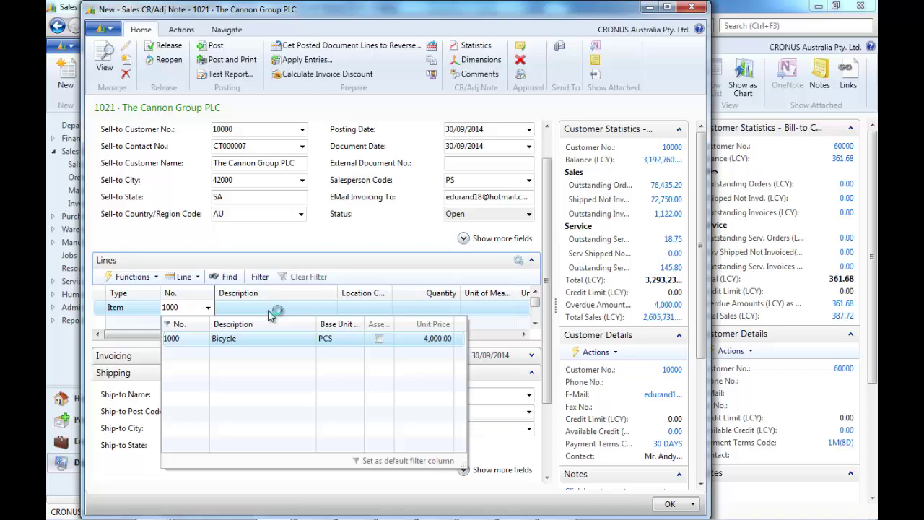
key("Return")
key("Return")
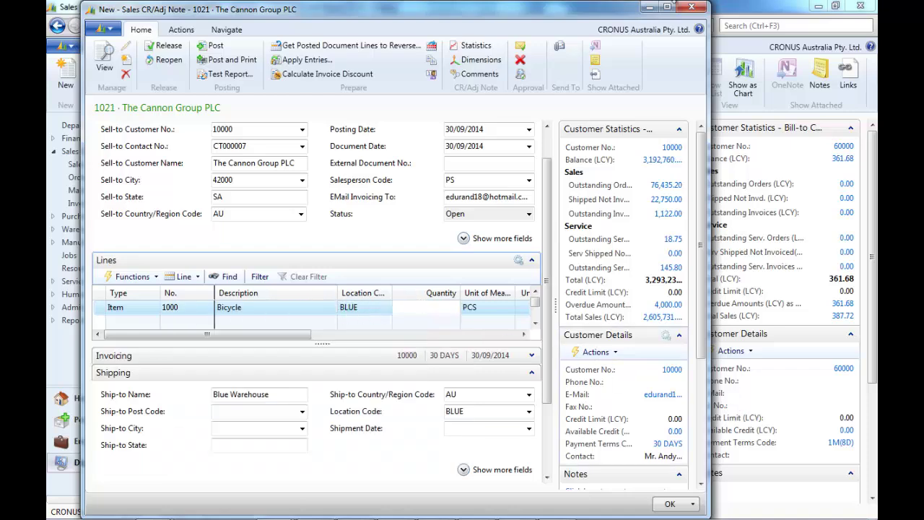
Maximize the note window and set the bicycle line's quantity to 3
left_click(667, 6)
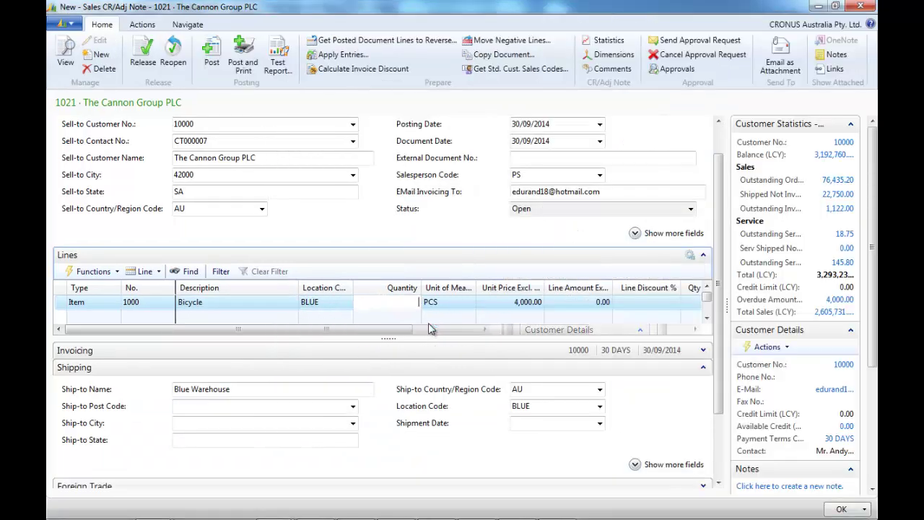
type("3")
key("Return")
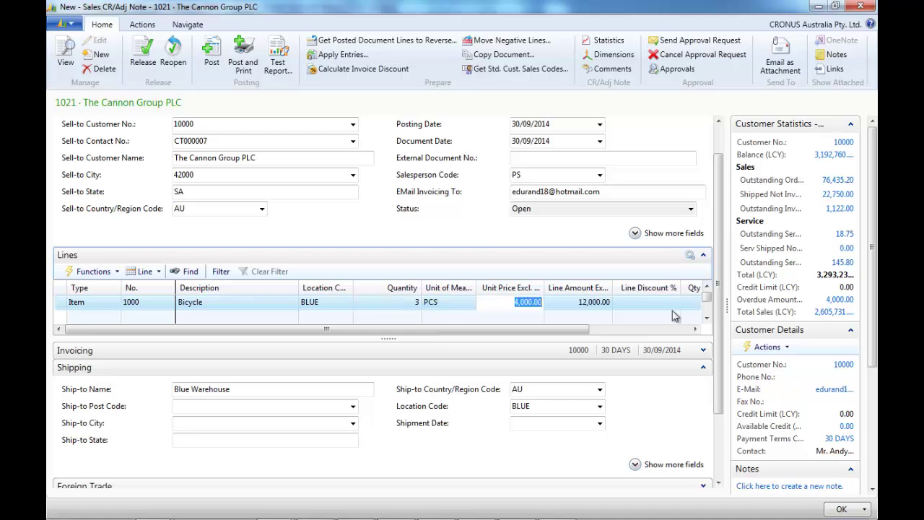
Expand the note's application details and review its statistics
left_click_drag(719, 359, 720, 442)
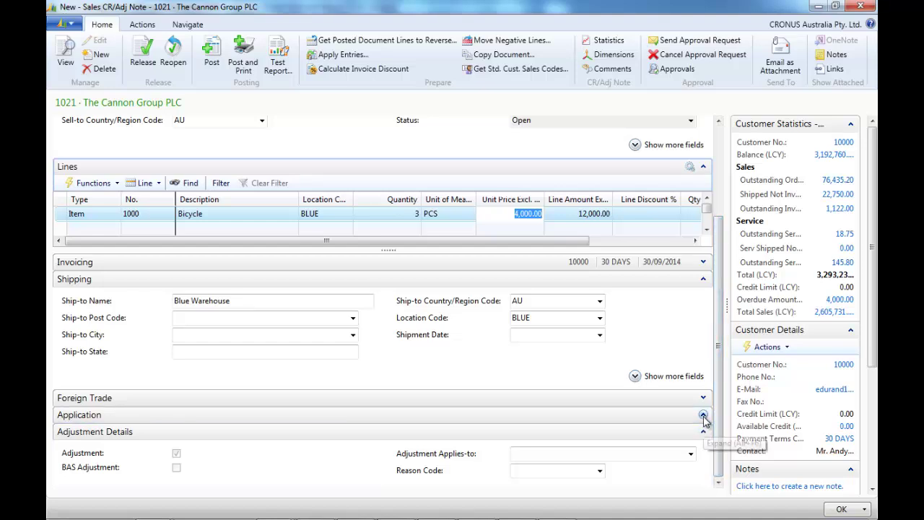
left_click(704, 416)
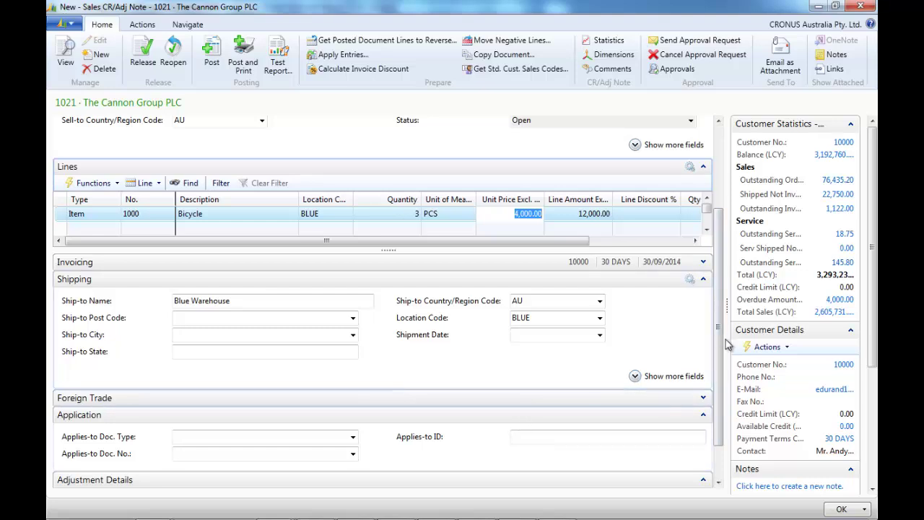
left_click_drag(719, 325, 733, 220)
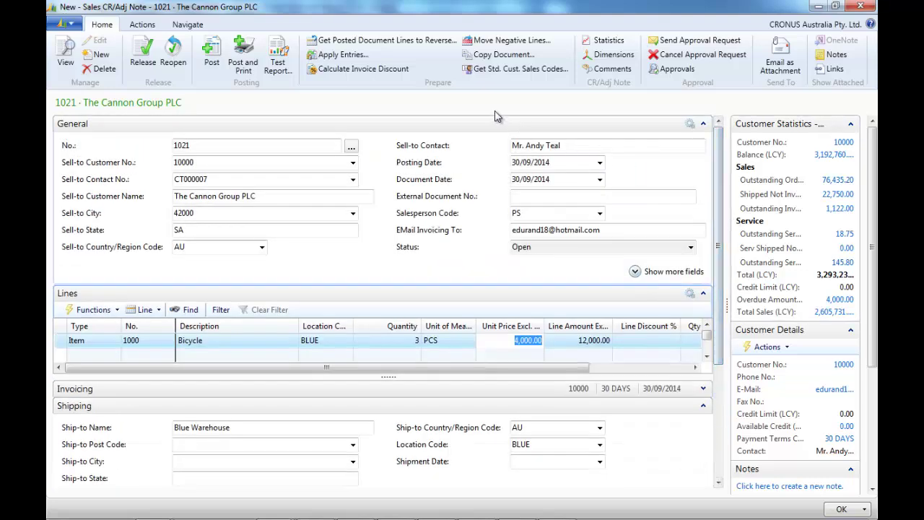
left_click(588, 46)
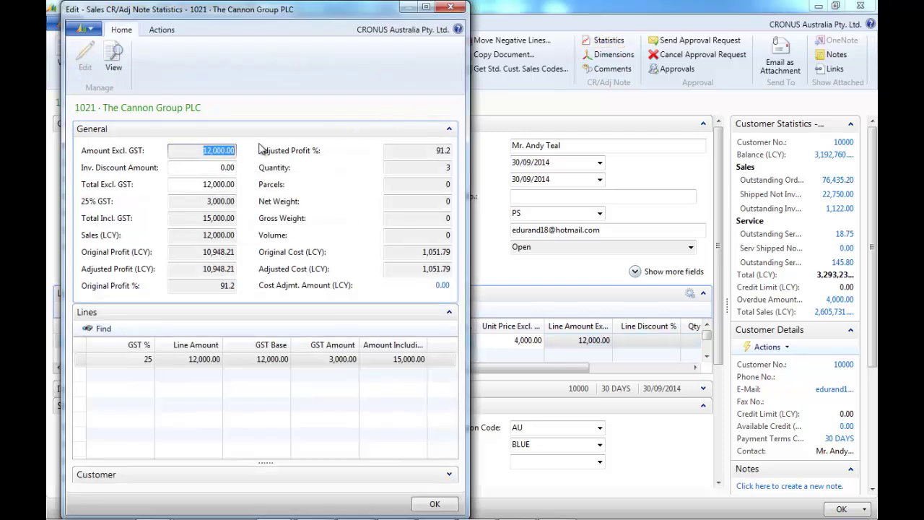
left_click(451, 7)
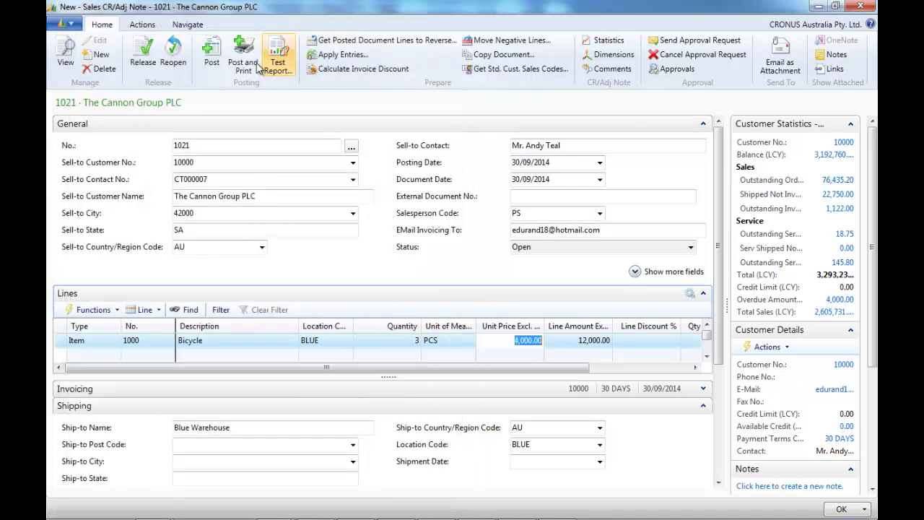
Try to post the CR/Adj note without a reason code
left_click(213, 56)
left_click(466, 282)
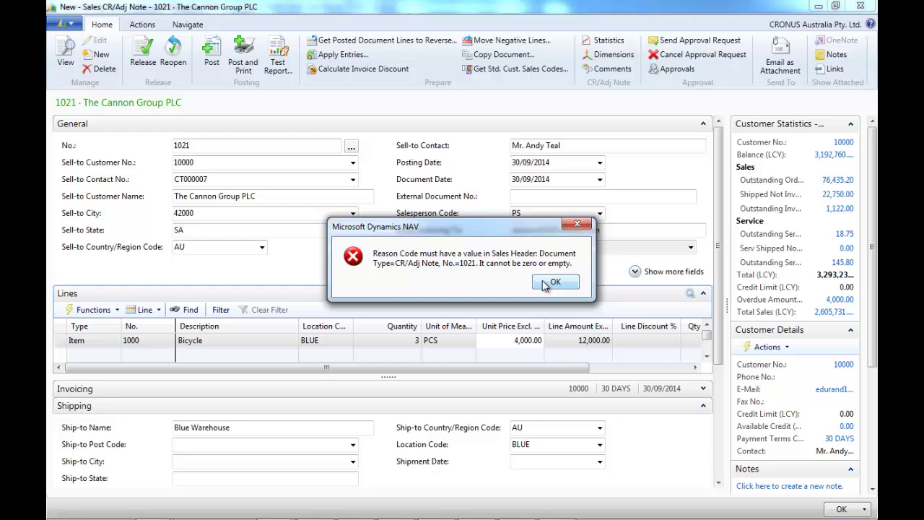
left_click(550, 282)
Set the reason code to CUST RET in the adjustment details and post the CR/Adj note
left_click_drag(719, 360, 717, 489)
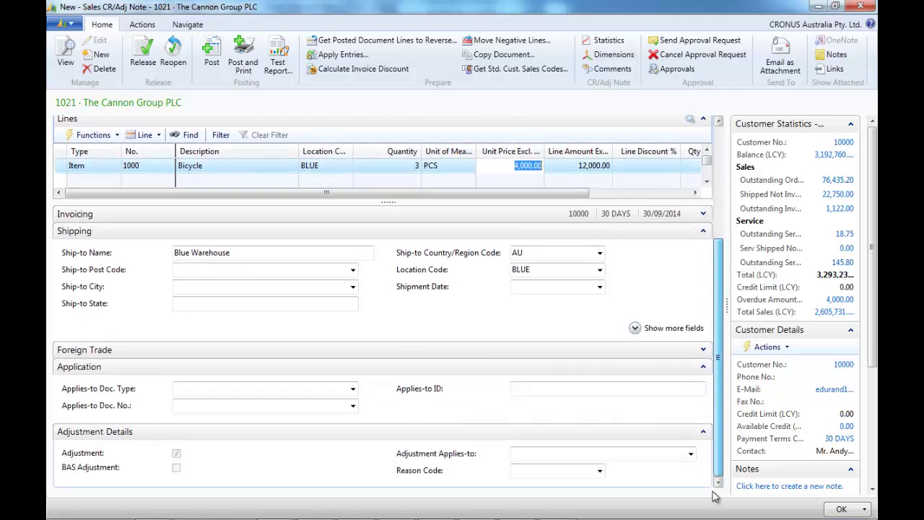
left_click(600, 470)
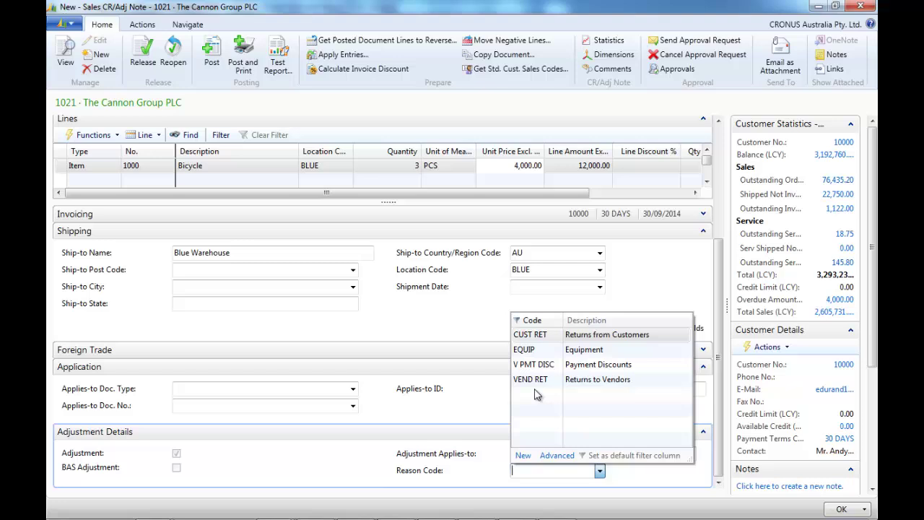
left_click(570, 338)
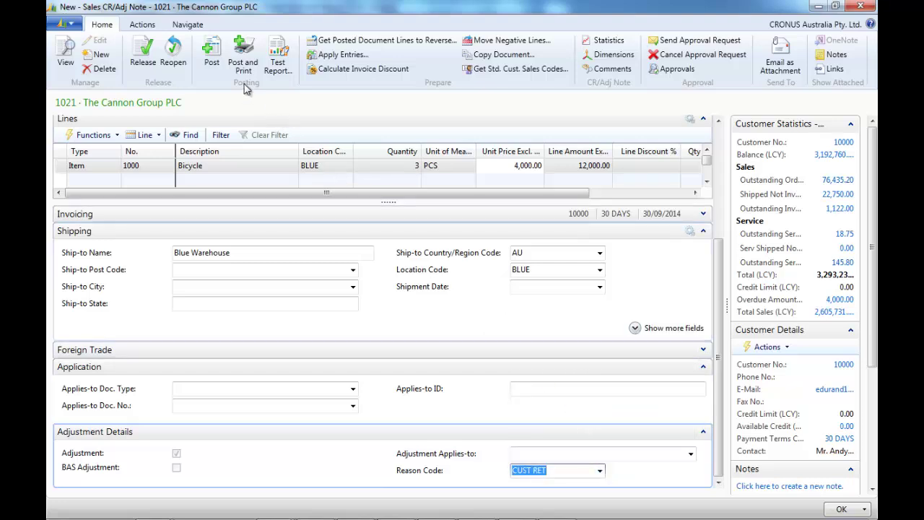
left_click(214, 65)
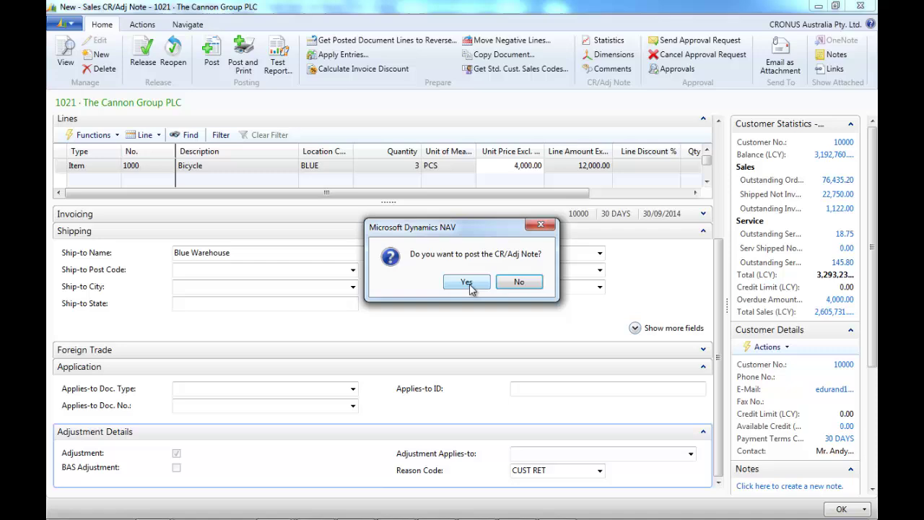
left_click(469, 283)
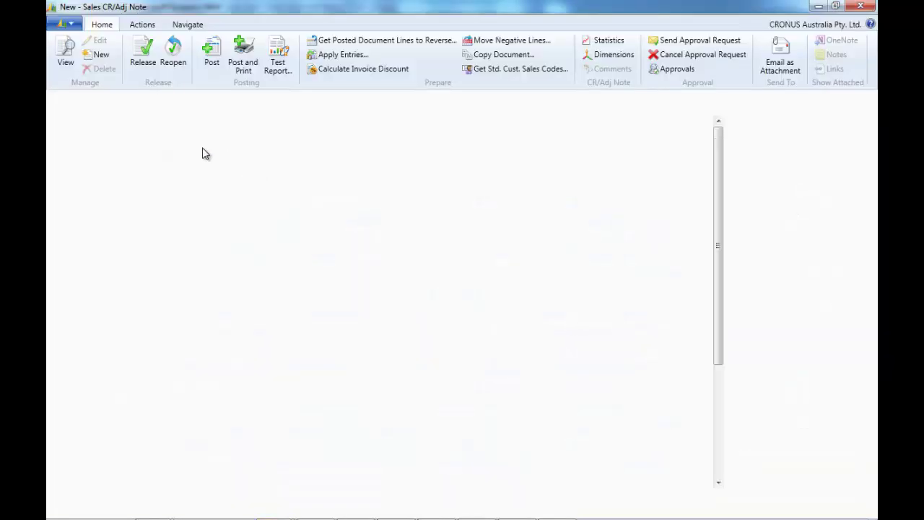
Start another CR/Adj note for The Cannon Group PLC and choose Posted Invoice as the document type to copy from
left_click(180, 162)
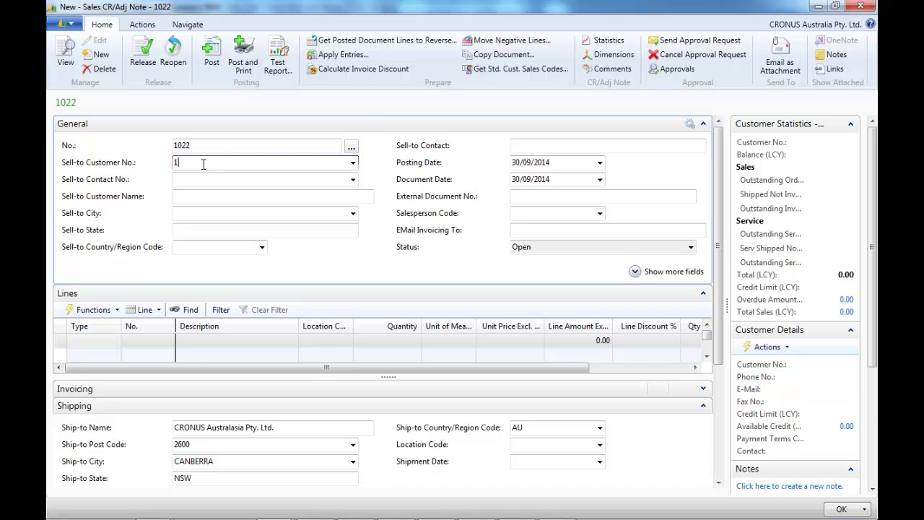
key("Tab")
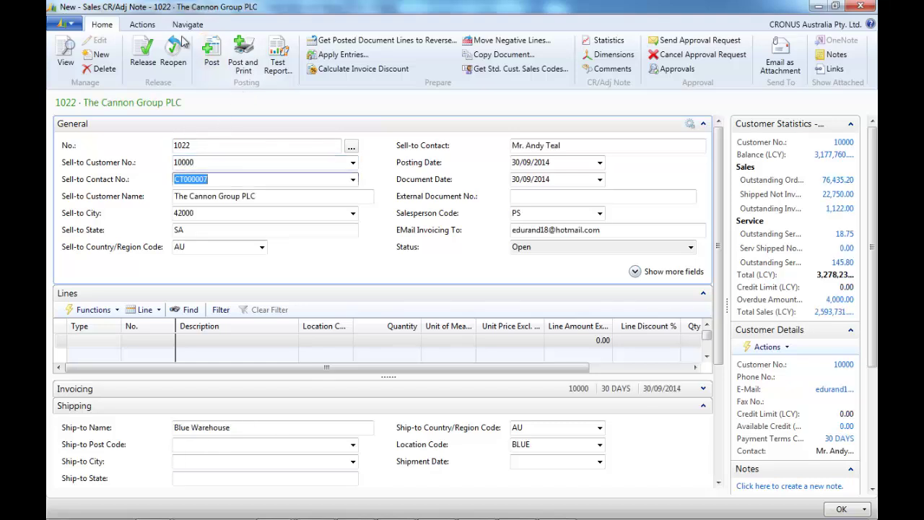
left_click(477, 61)
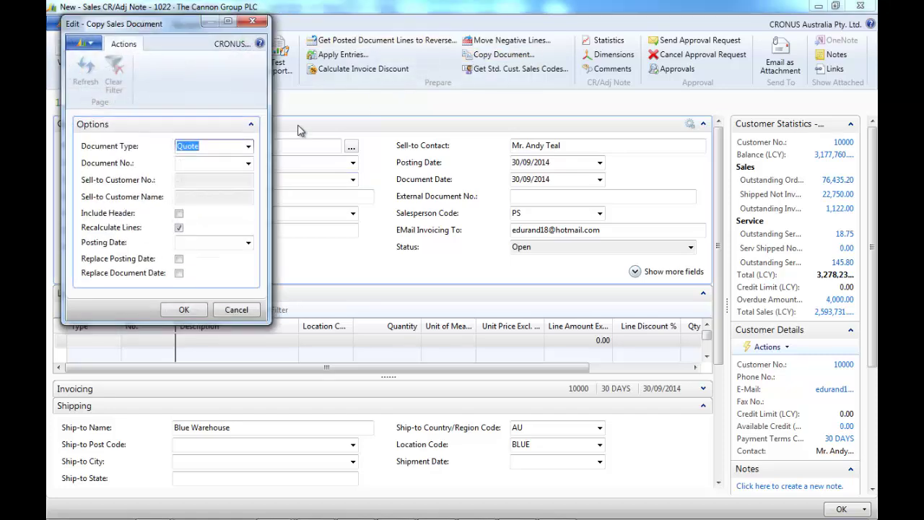
left_click(248, 147)
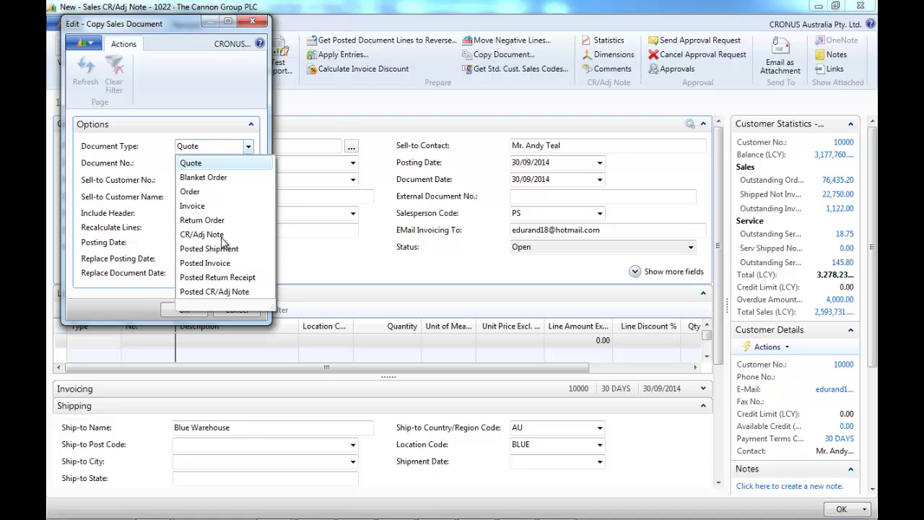
left_click(224, 263)
Select The Cannon Group PLC's posted invoice 103018 as the document to copy from
left_click(236, 162)
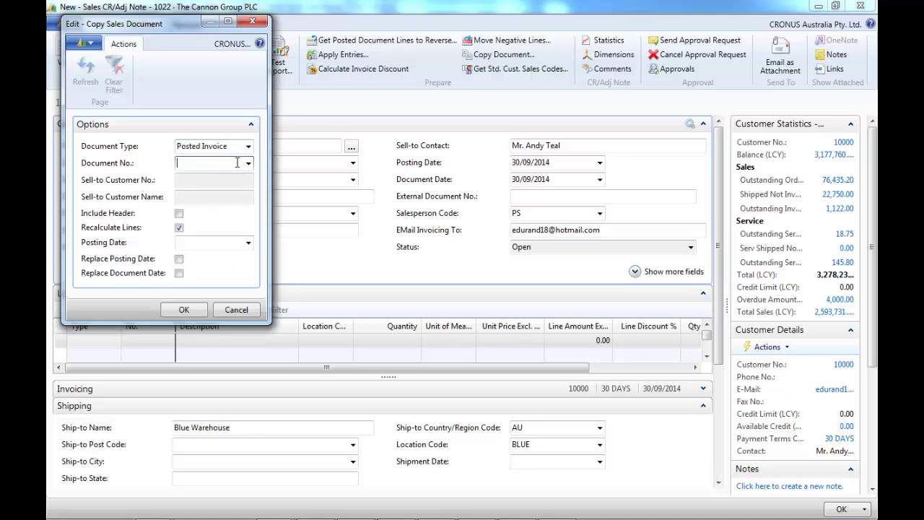
left_click(249, 164)
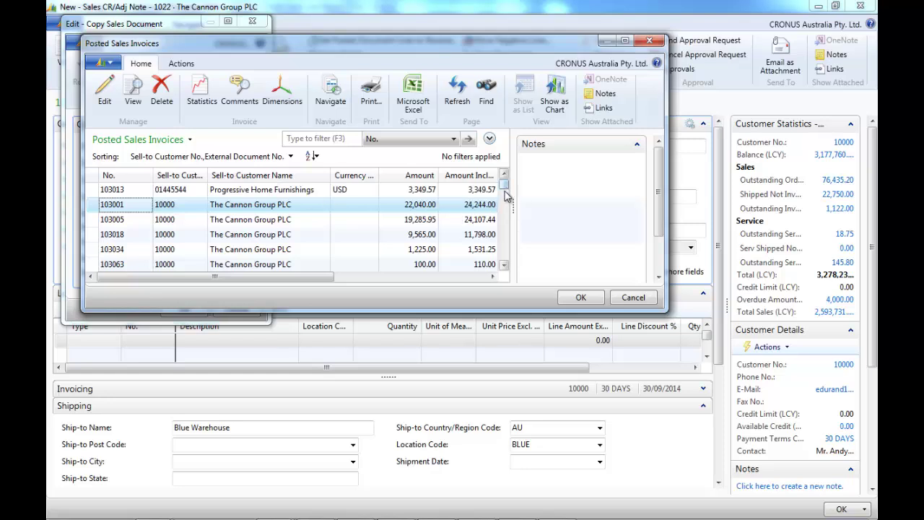
scroll(504, 258, "down", 3)
scroll(504, 255, "up", 3)
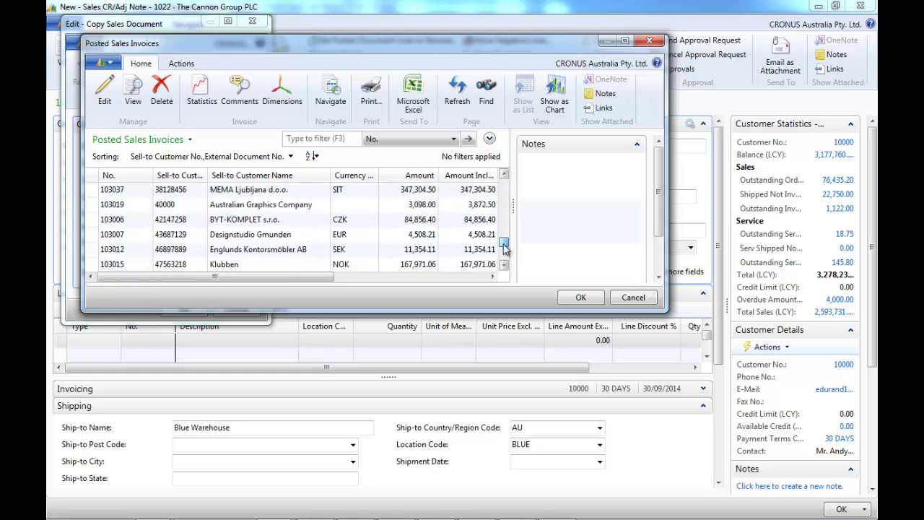
scroll(507, 200, "up", 3)
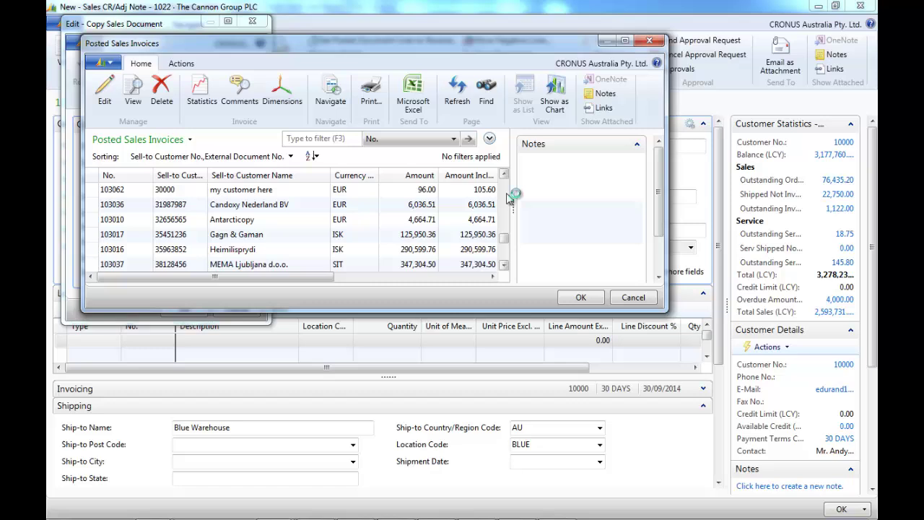
scroll(507, 201, "up", 5)
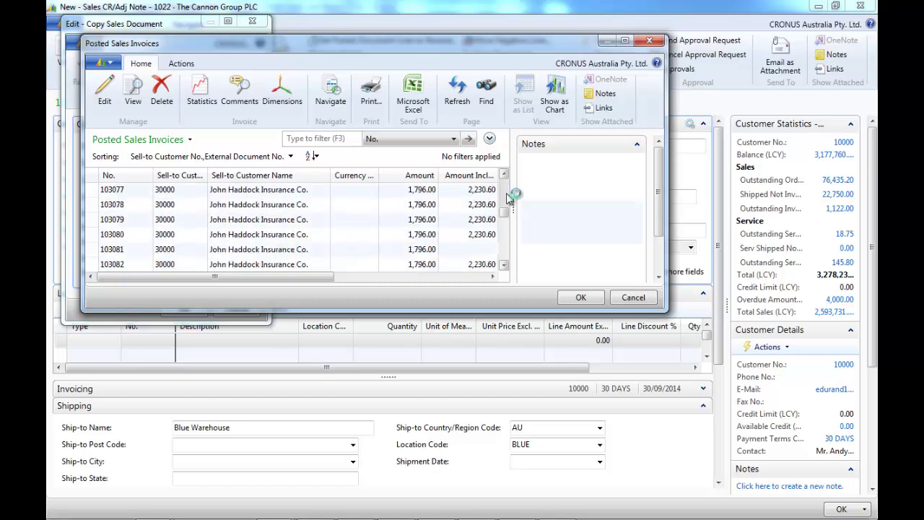
scroll(508, 201, "up", 2)
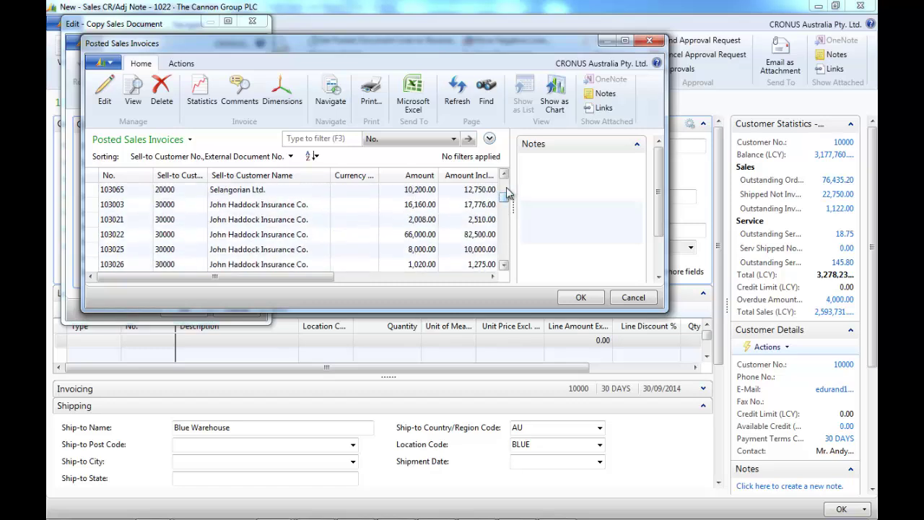
scroll(506, 187, "up", 5)
left_click(357, 205)
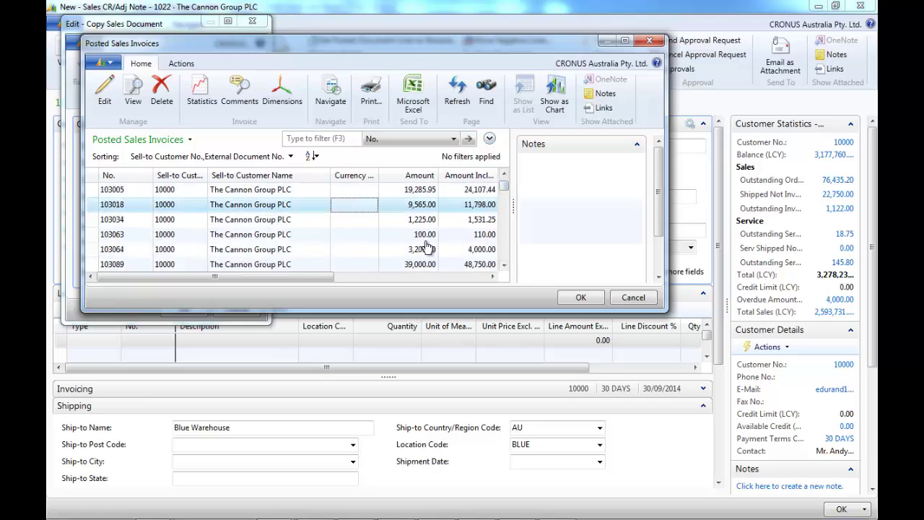
left_click(580, 297)
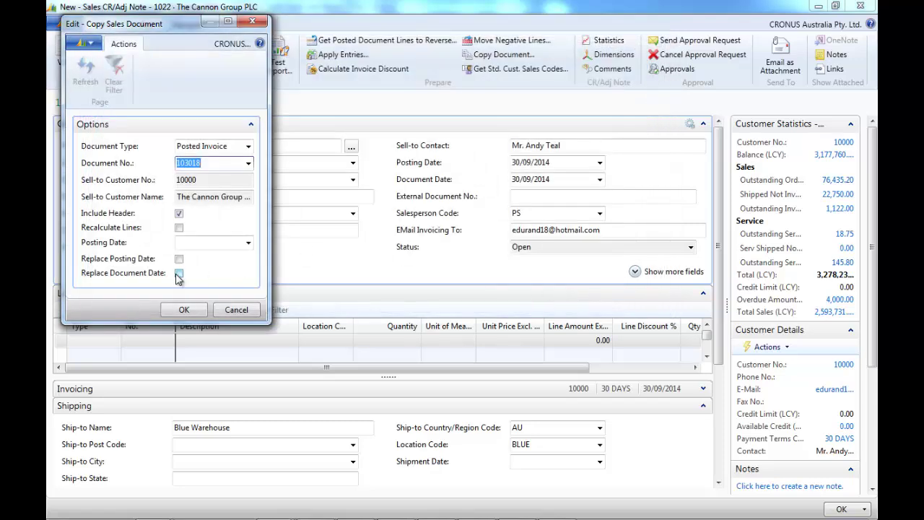
Copy the selected invoice's header and lines into the CR/Adj note without recalculating lines, and check the copied lines
left_click(179, 227)
left_click(185, 309)
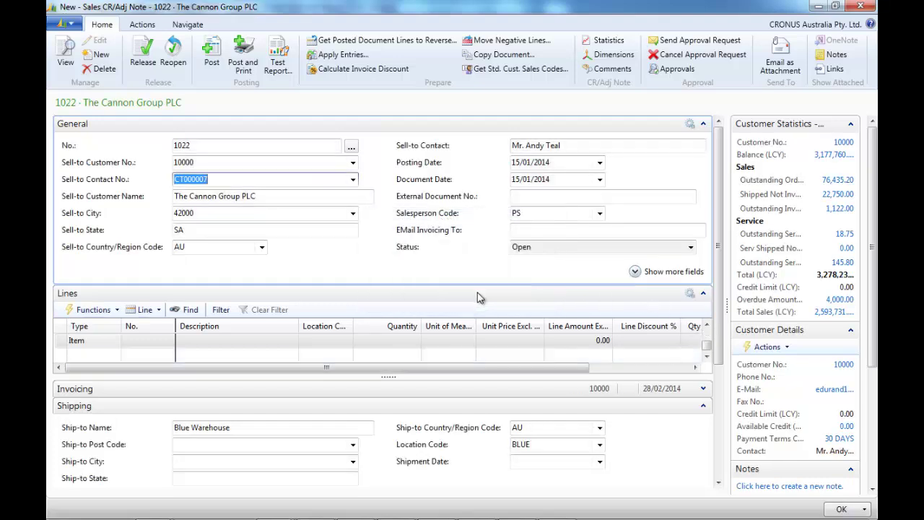
left_click_drag(706, 343, 710, 336)
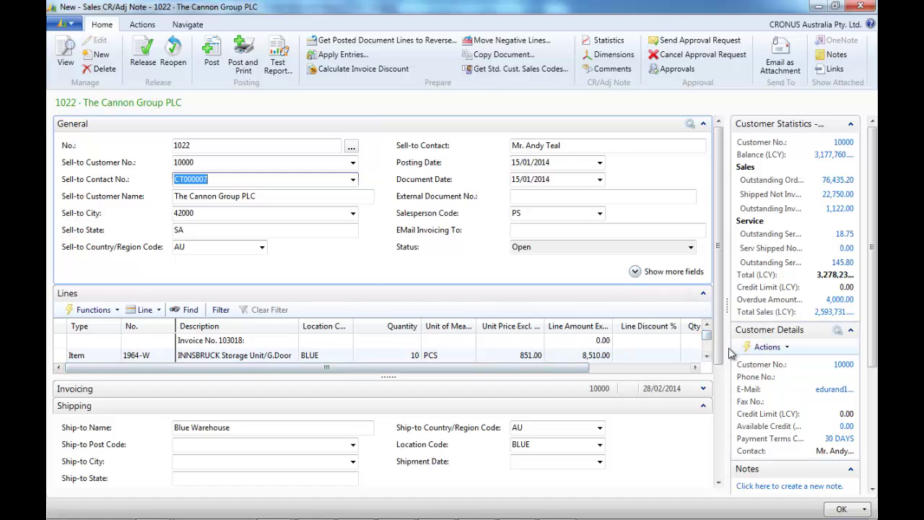
Set the copied CR/Adj note's reason code to CUST RET in the adjustment details and post the note
scroll(720, 362, "down", 1)
left_click_drag(719, 363, 729, 498)
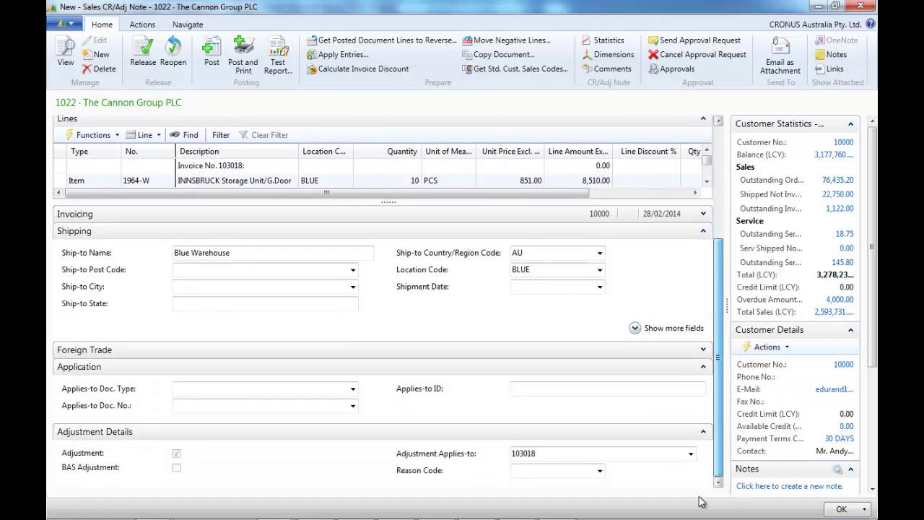
left_click(600, 472)
left_click(585, 336)
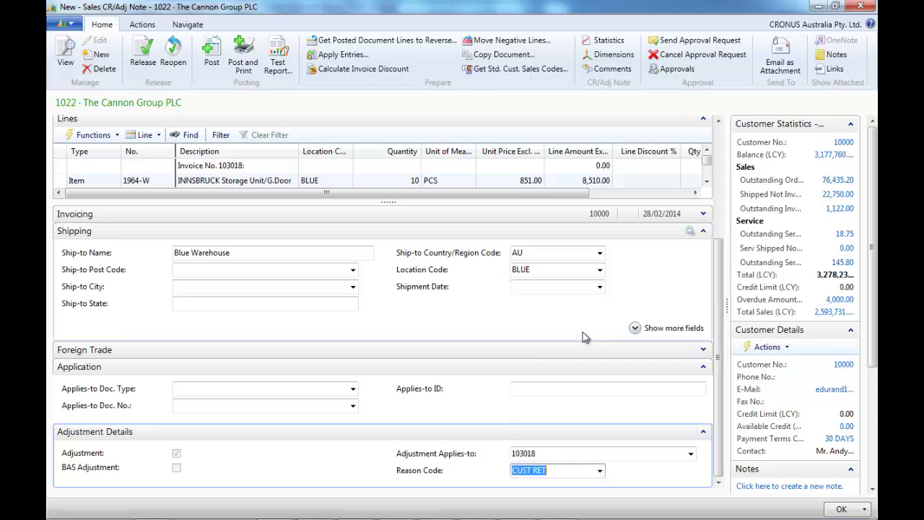
left_click(212, 54)
left_click(473, 282)
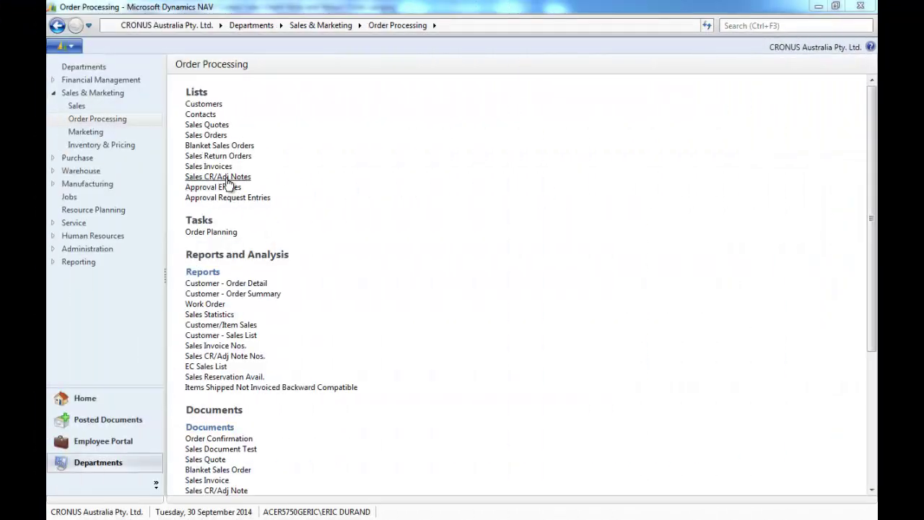
Create a new sales return order from the Sales Return Orders list and open its Copy Sales Document options
left_click(227, 157)
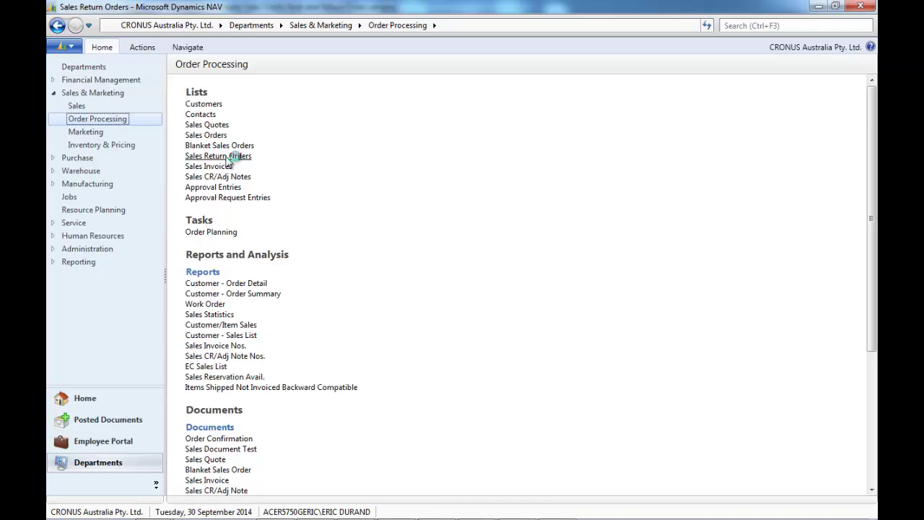
left_click(66, 81)
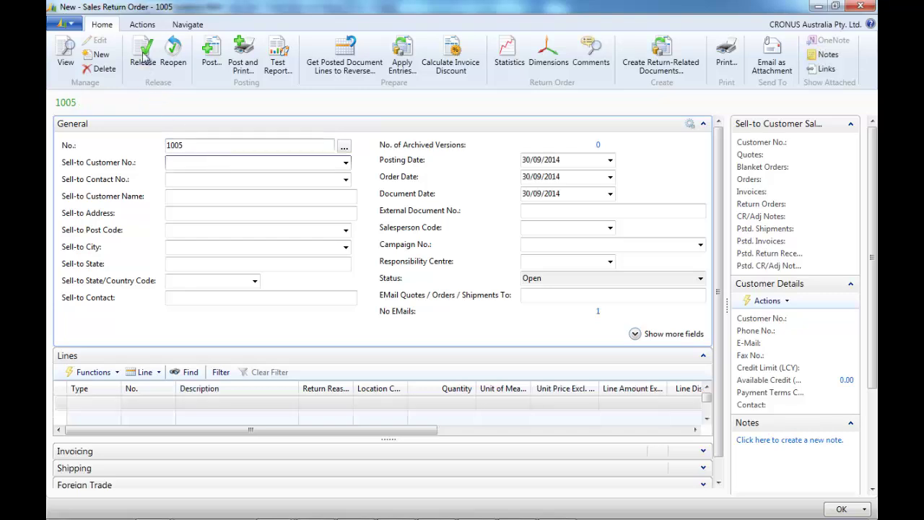
left_click(157, 26)
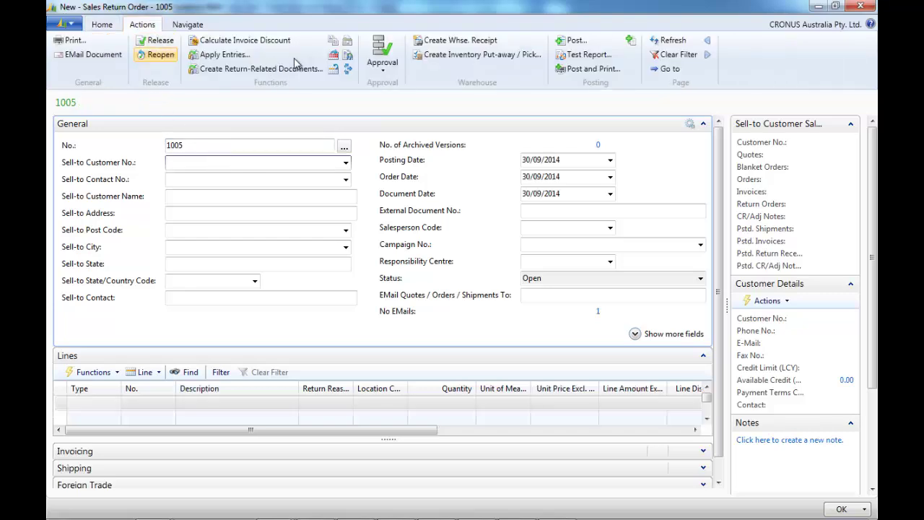
left_click(334, 45)
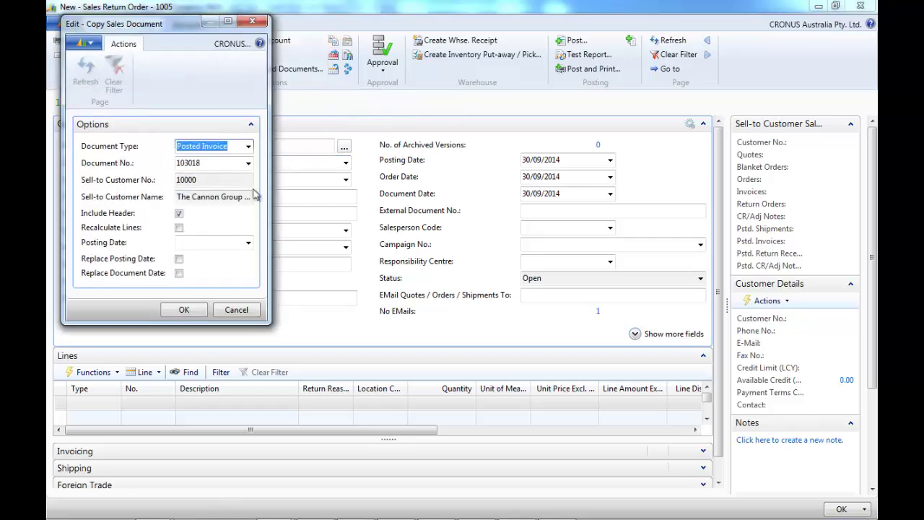
Copy John Haddock Insurance Co.'s posted invoice 103086, including its header, into the sales return order
left_click(216, 165)
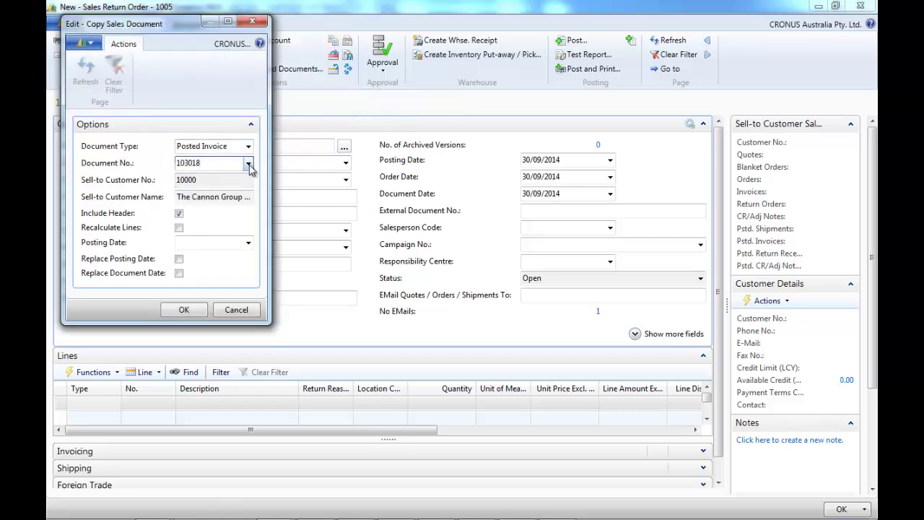
left_click(248, 166)
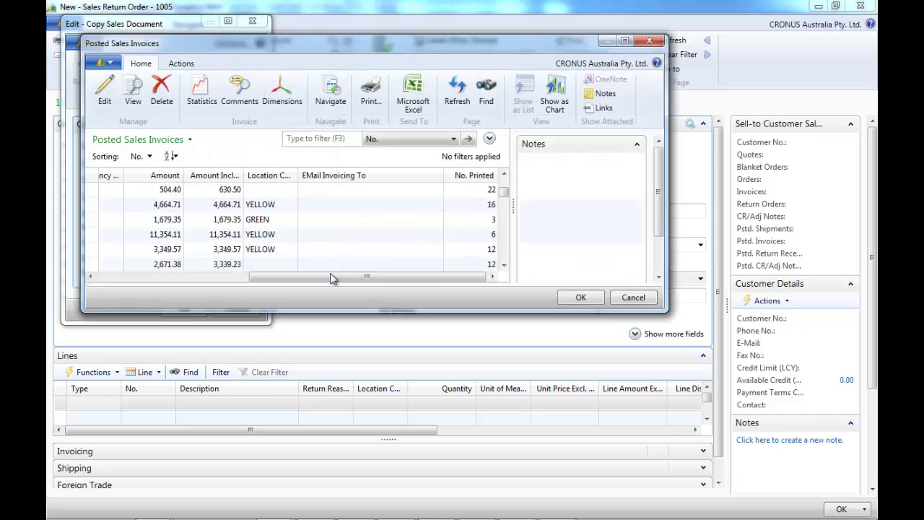
left_click_drag(332, 279, 135, 285)
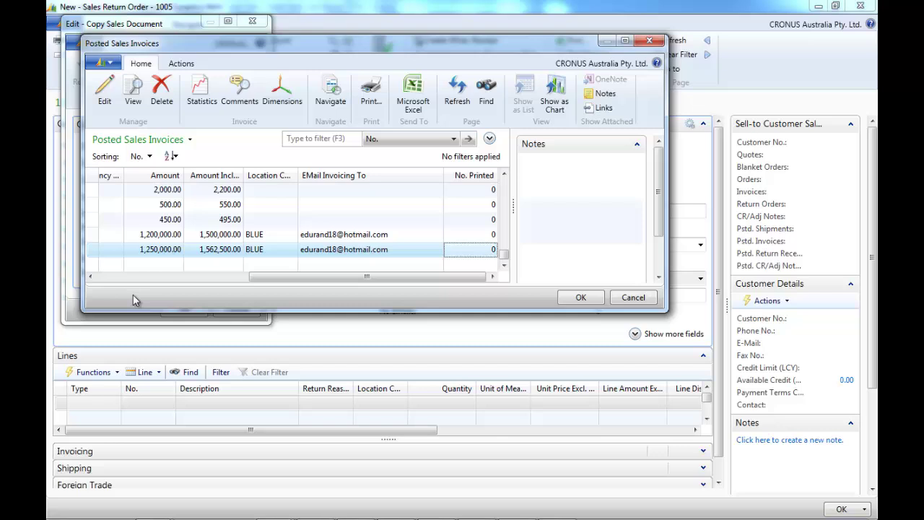
left_click_drag(256, 276, 52, 290)
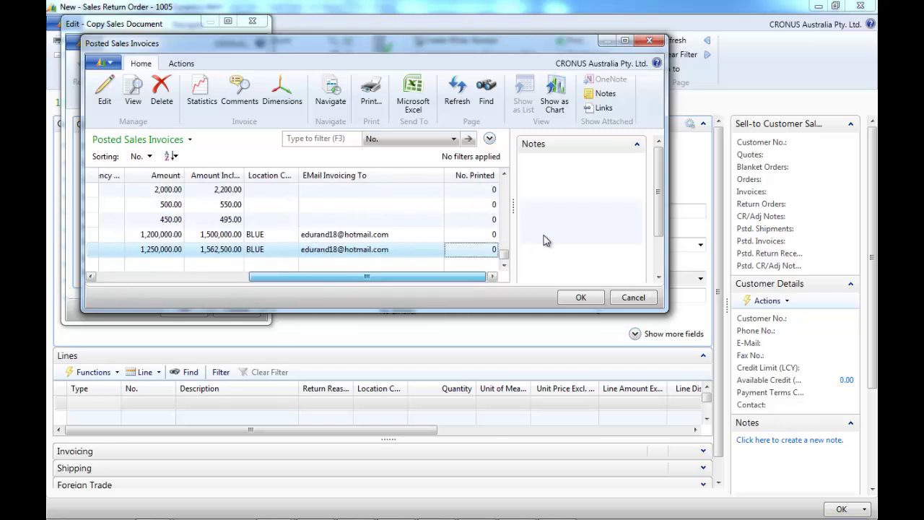
left_click_drag(547, 240, 534, 224)
scroll(505, 179, "up", 1)
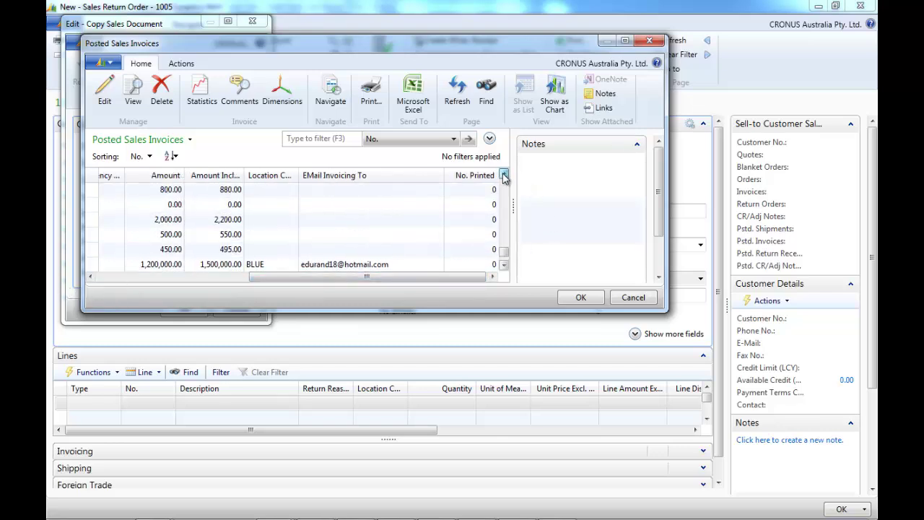
left_click_drag(423, 278, 177, 273)
scroll(175, 233, "up", 3)
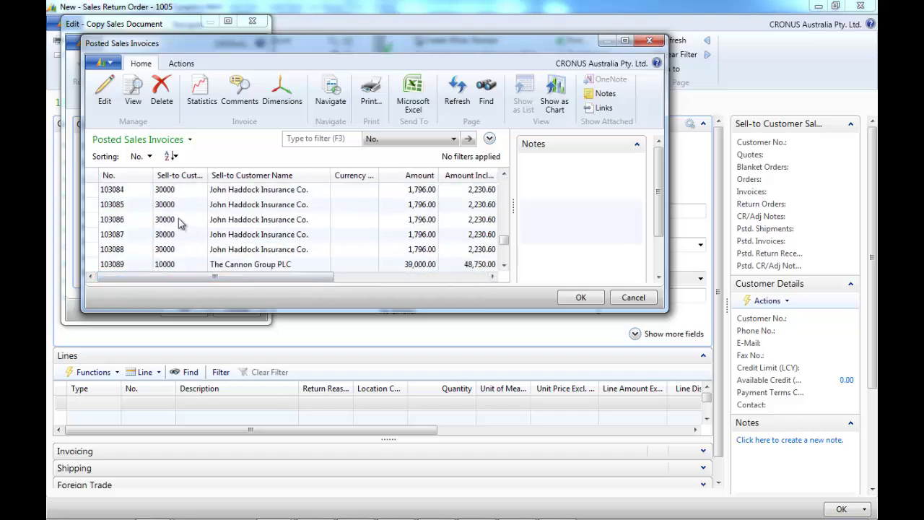
left_click(179, 219)
left_click(581, 297)
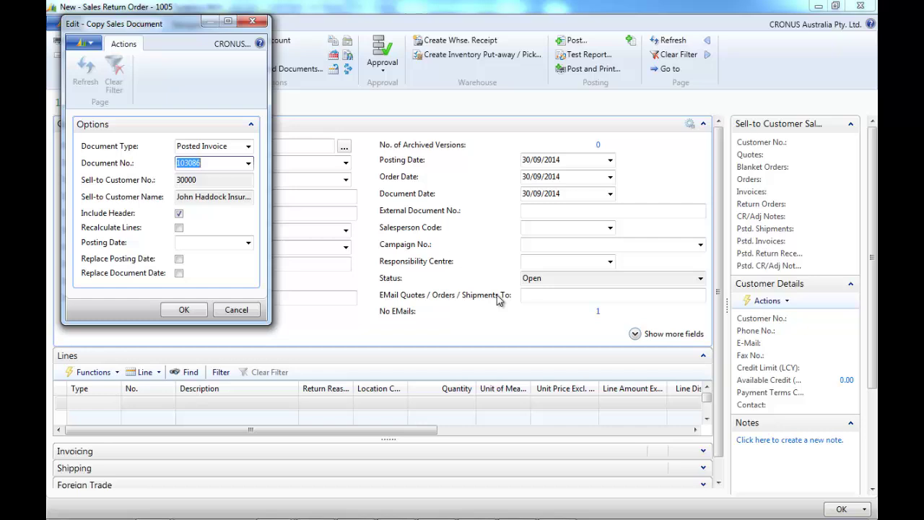
left_click(184, 309)
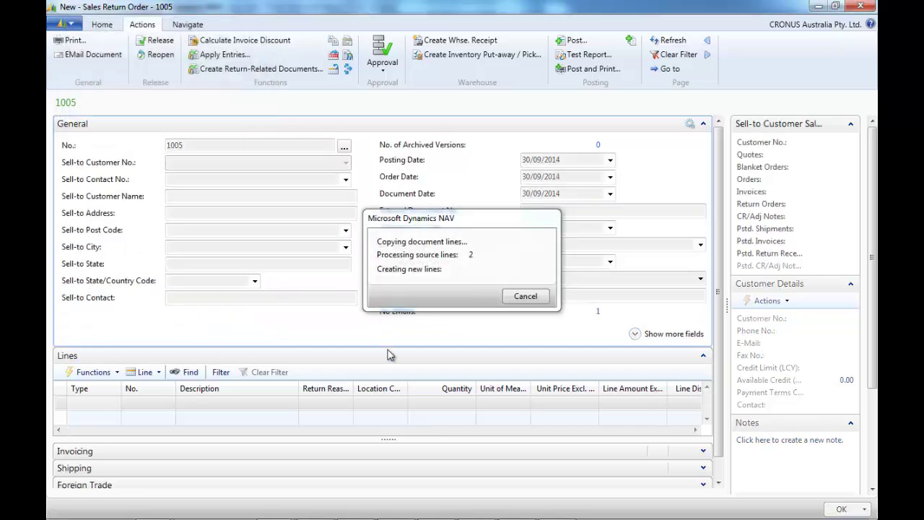
Collapse the return order's general details, check the line quantities to receive and invoice, and post the order as Receive
left_click(704, 124)
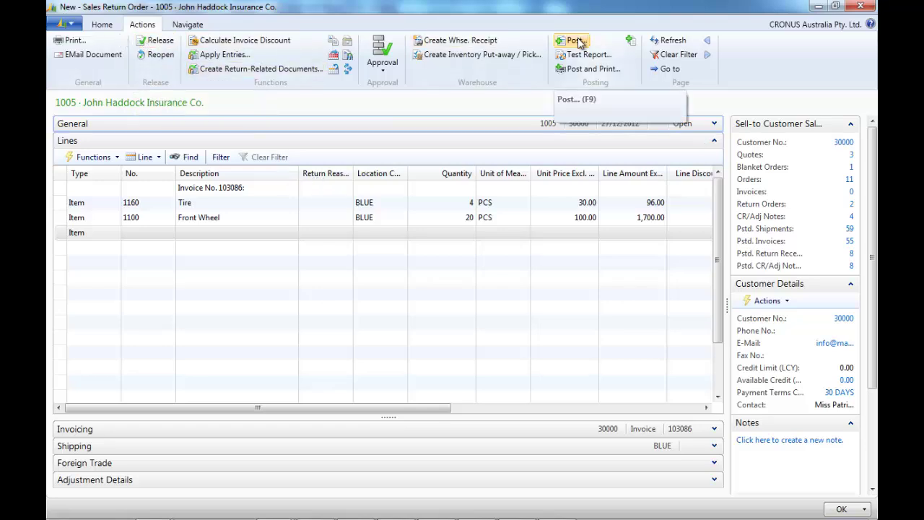
left_click_drag(438, 409, 570, 414)
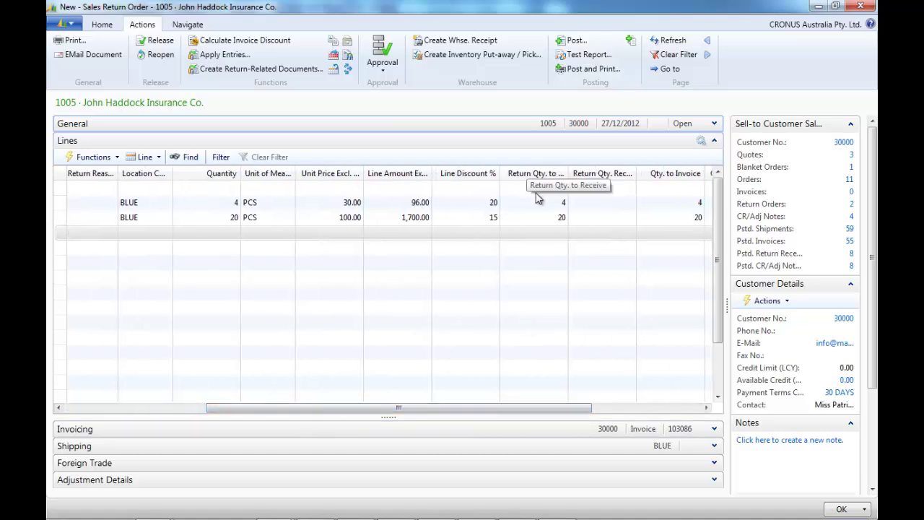
left_click(382, 57)
left_click(574, 40)
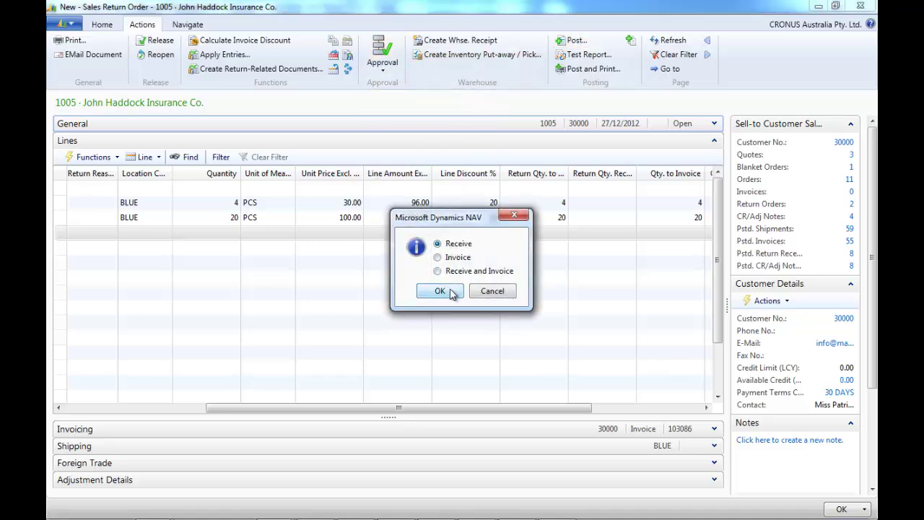
left_click(442, 291)
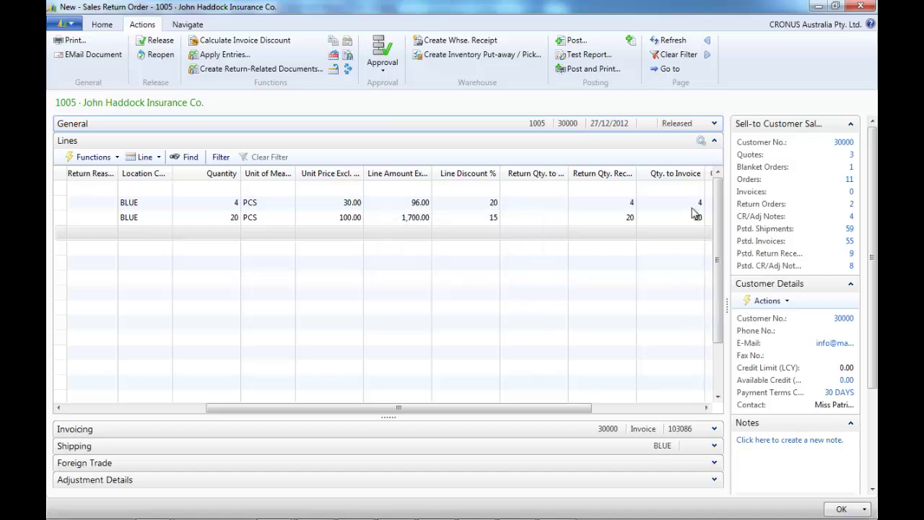
Try to post the received return order as Invoice without a reason code
left_click(570, 42)
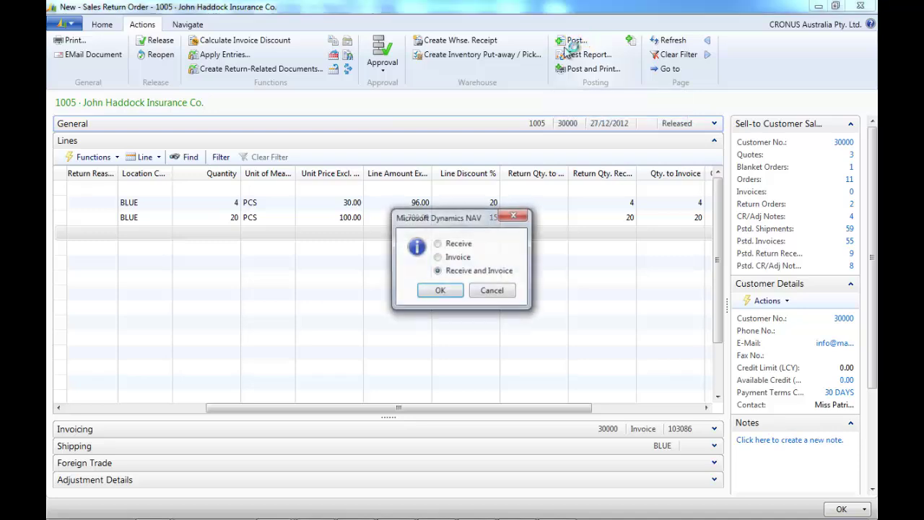
left_click(455, 259)
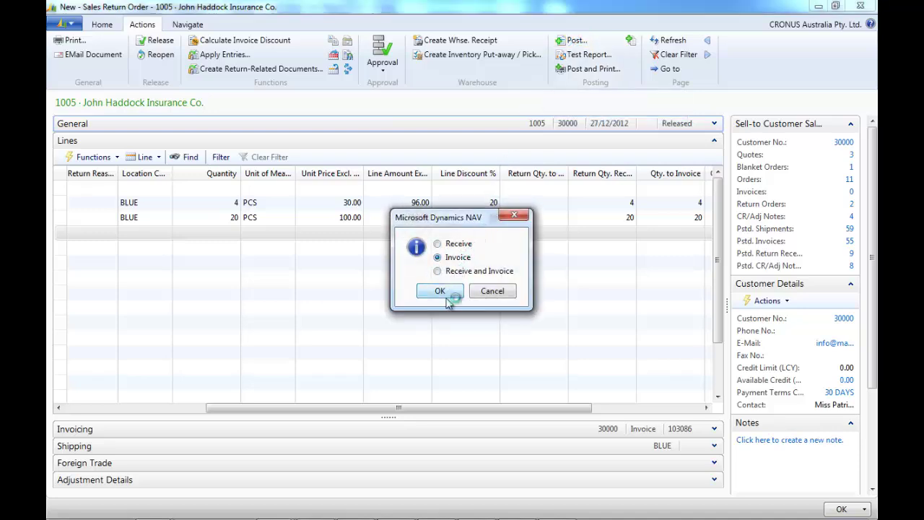
left_click(442, 290)
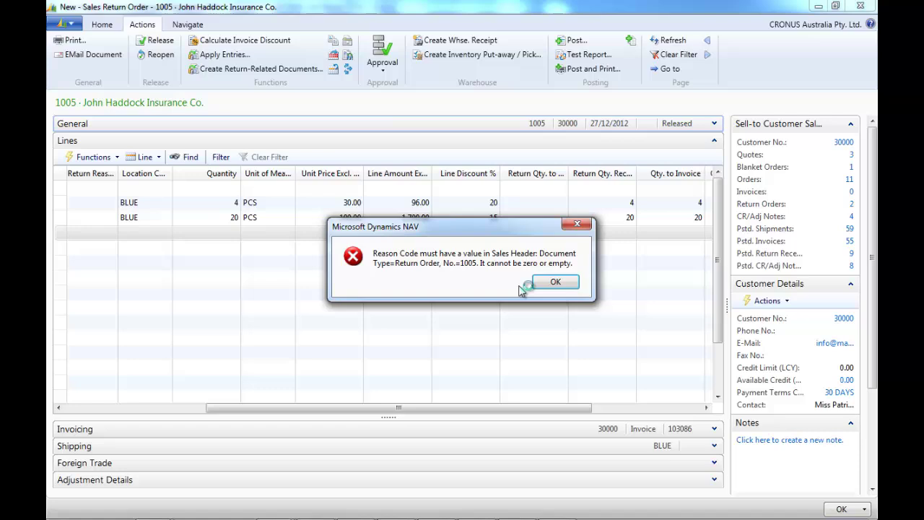
left_click(557, 282)
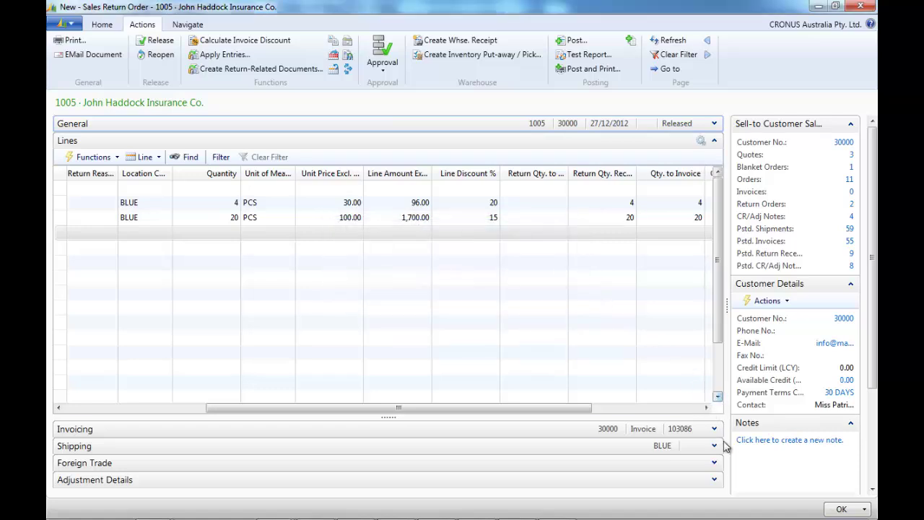
Set the return order's adjustment reason code to CUST RET and post the order as Receive and Invoice
left_click(714, 480)
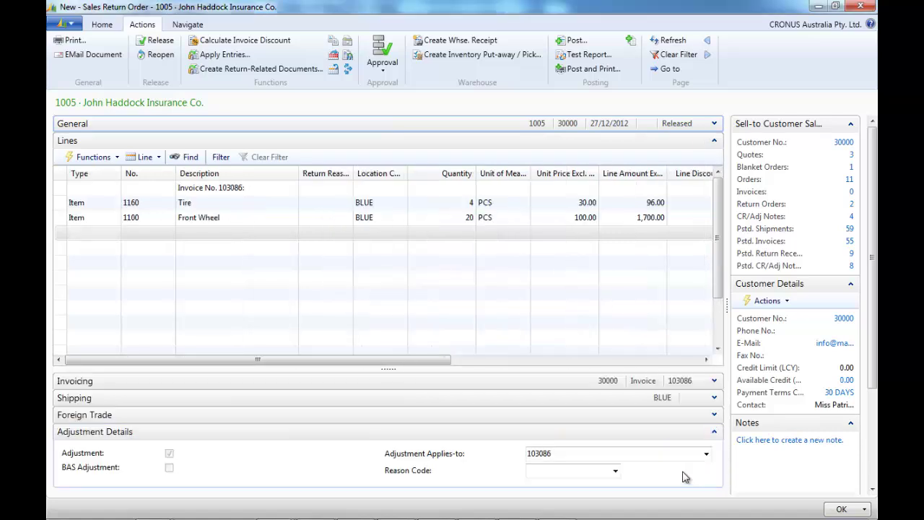
left_click(616, 474)
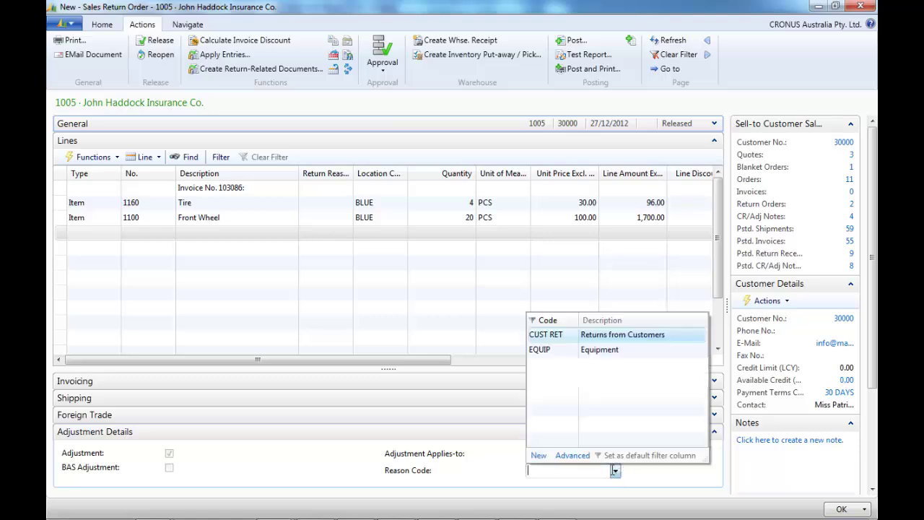
left_click(546, 335)
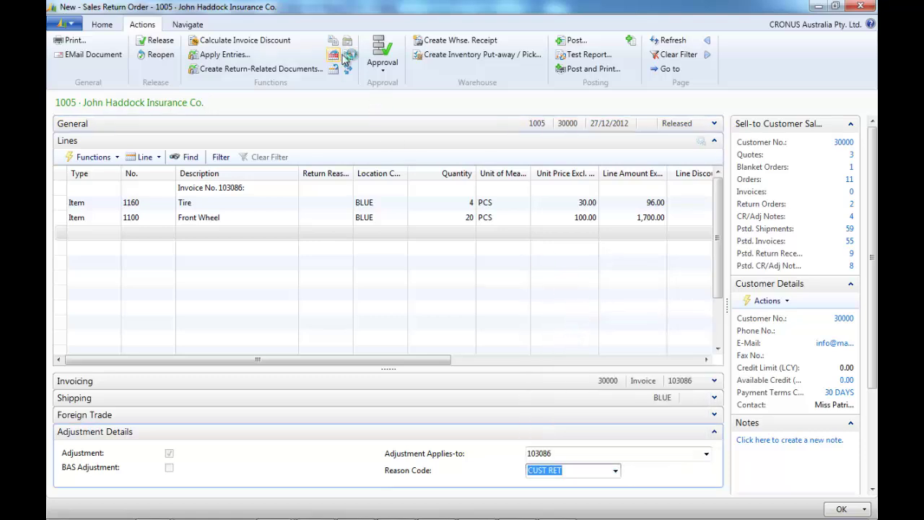
left_click(574, 42)
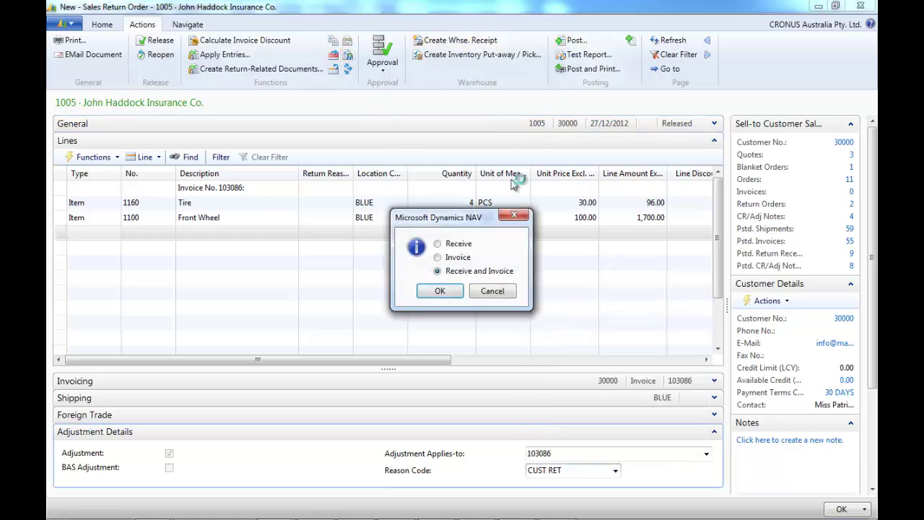
left_click(453, 291)
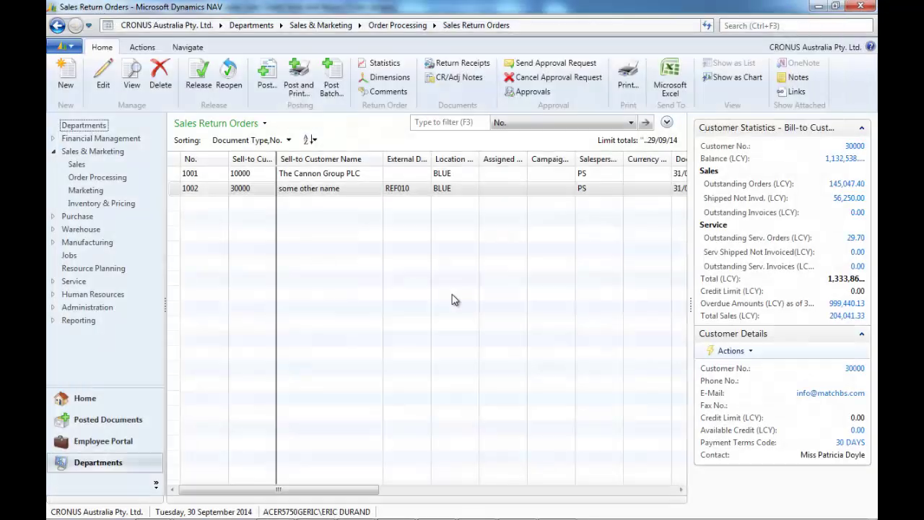
Create a new sales return order and copy The Cannon Group PLC's posted invoice 103101 into it, including the header
key("ctrl+n")
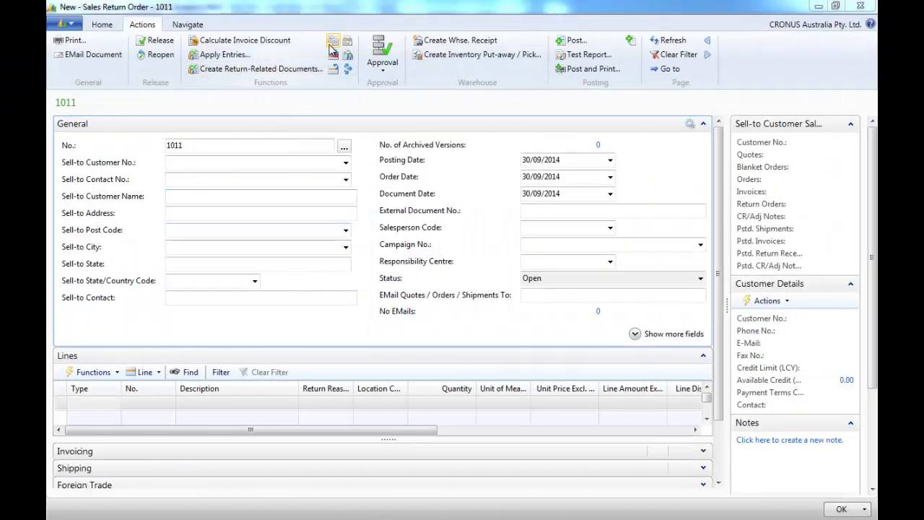
left_click(332, 41)
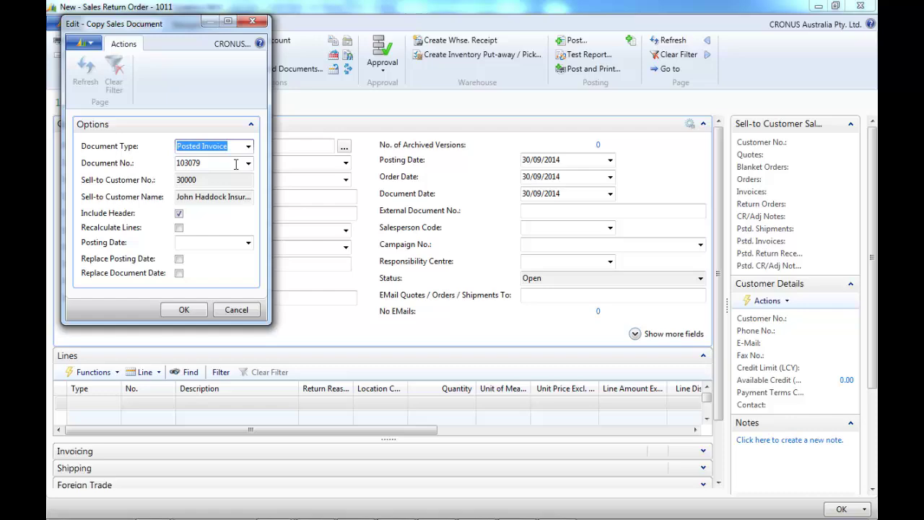
left_click(236, 164)
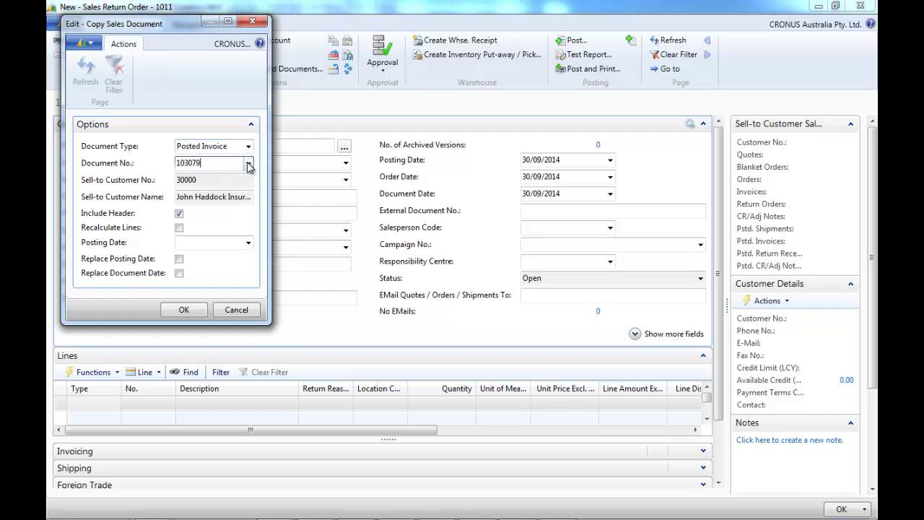
left_click(248, 166)
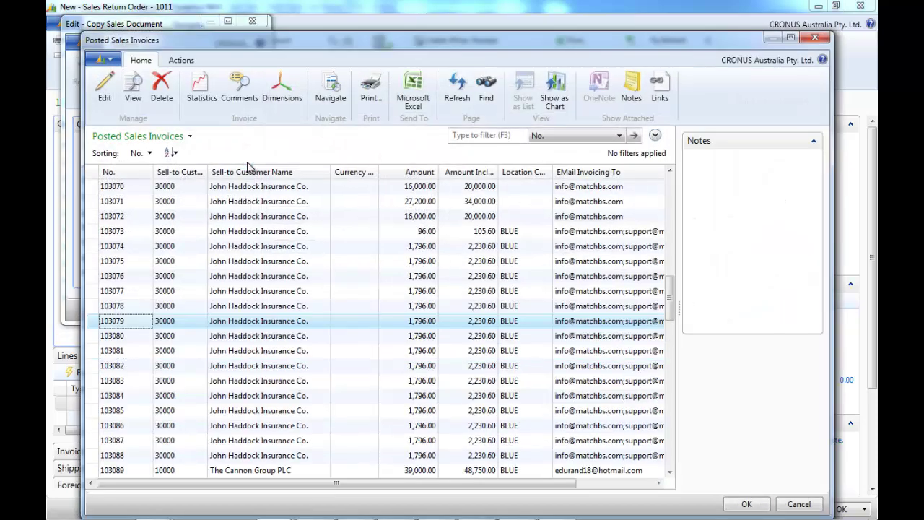
key("ctrl+End")
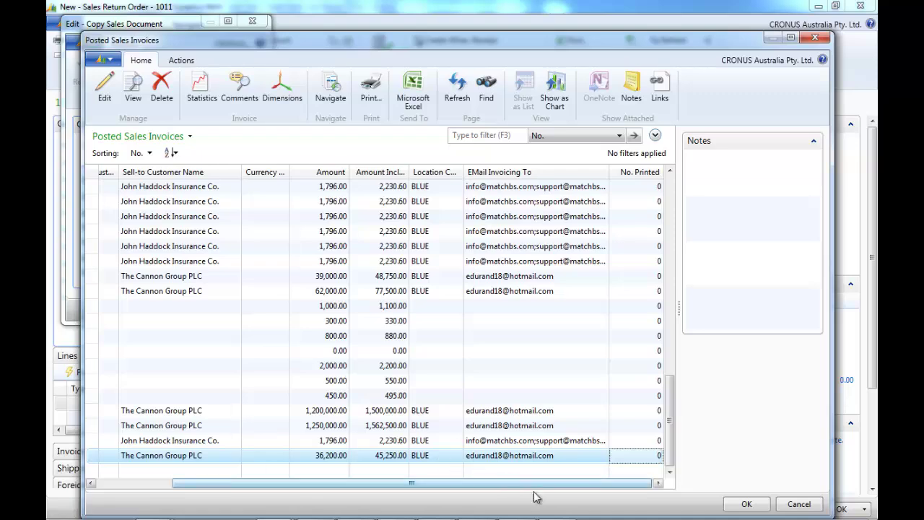
left_click(747, 504)
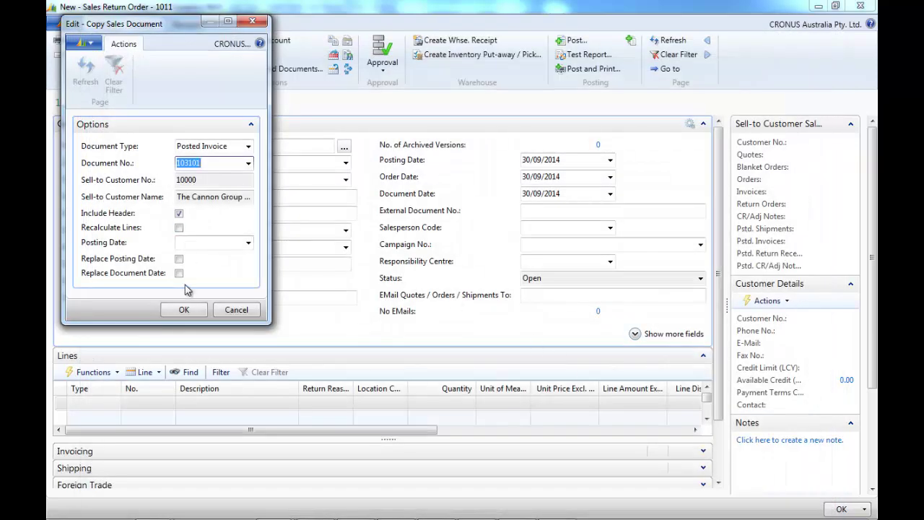
left_click(184, 311)
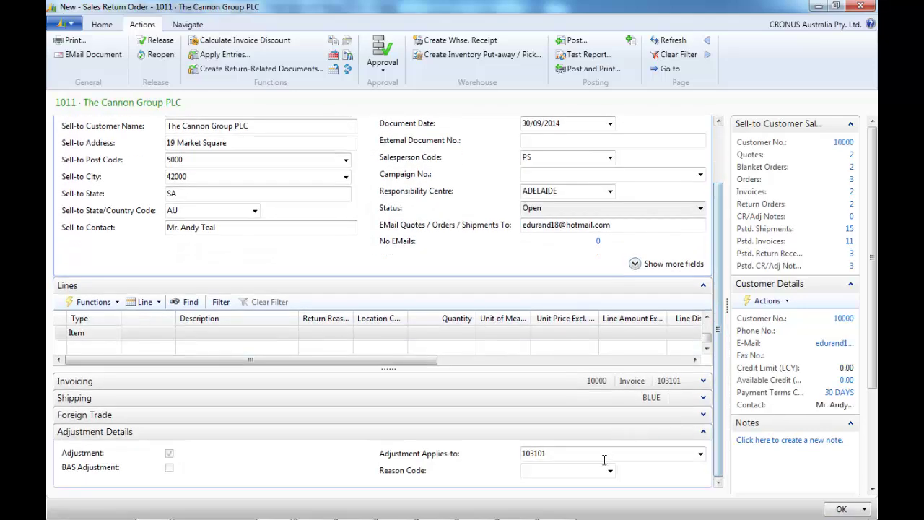
Set the new return order's reason code to CUST RET and collapse its adjustment and general details
left_click(610, 470)
left_click(543, 336)
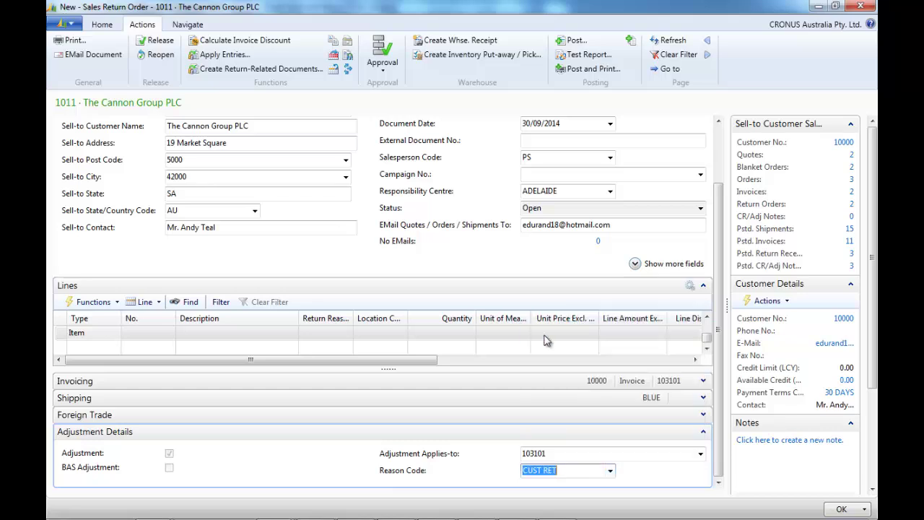
left_click(703, 432)
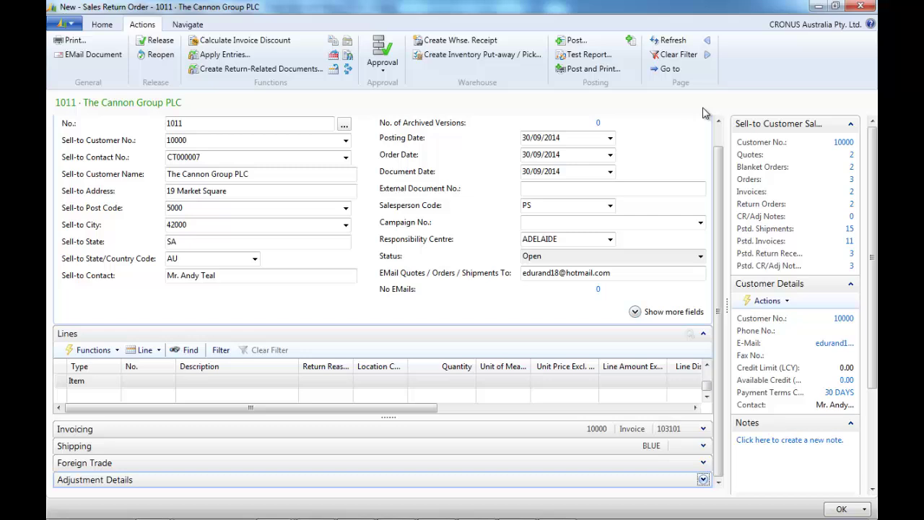
scroll(724, 144, "up", 2)
left_click(705, 123)
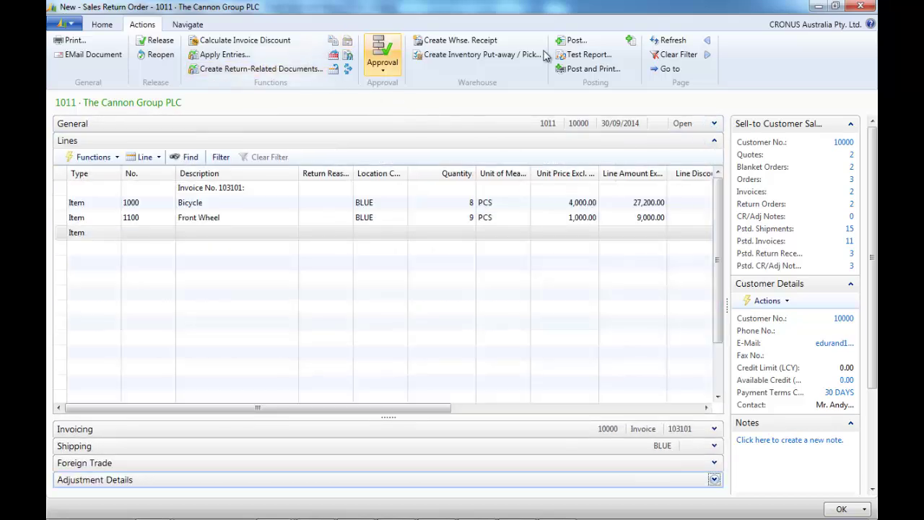
Post The Cannon Group PLC's return order as Receive and check the received and to-invoice quantities on its lines
left_click(574, 40)
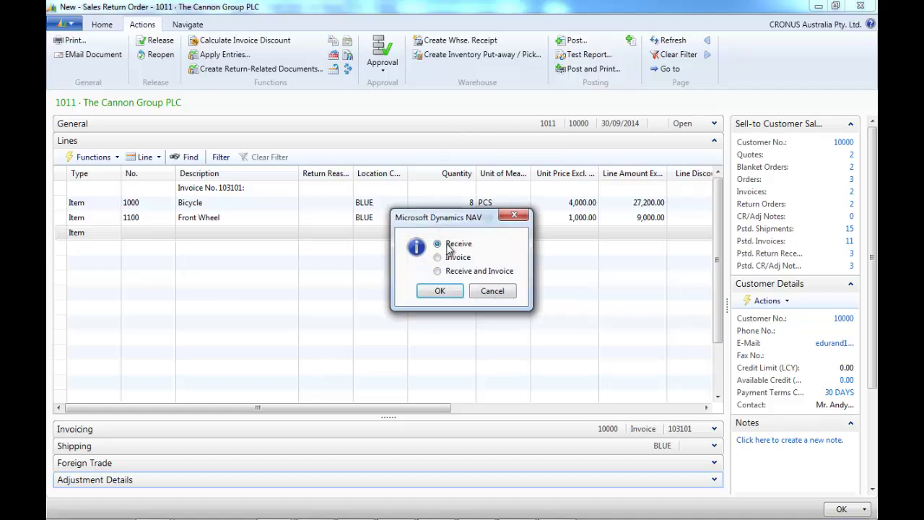
left_click(447, 290)
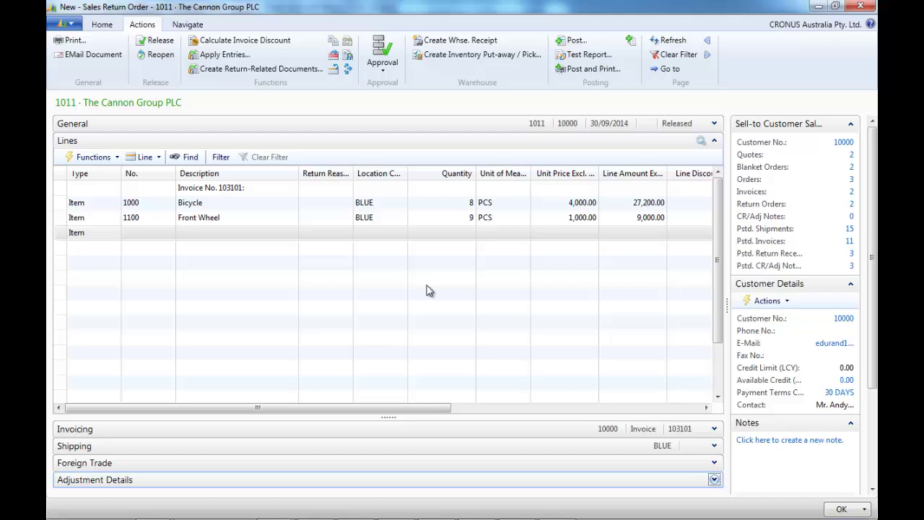
left_click_drag(442, 410, 587, 420)
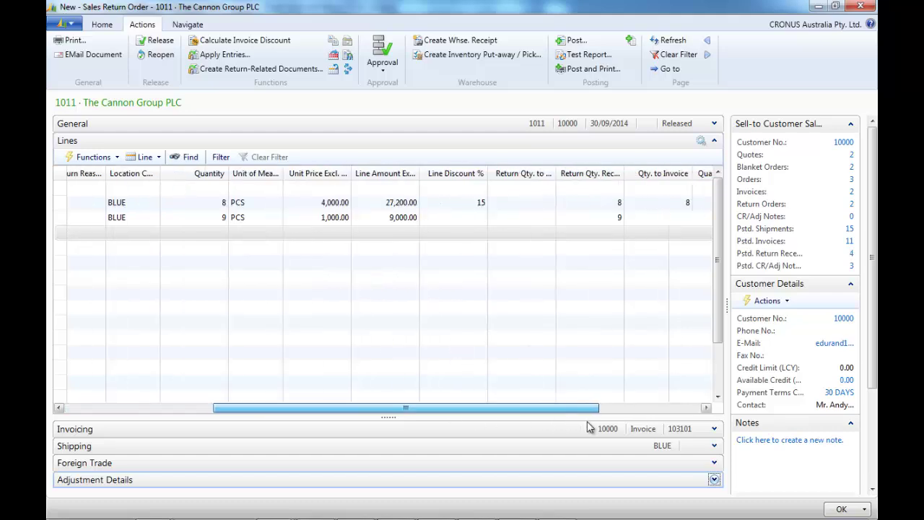
Create the related purchase return order, purchase order and replacement sales order with vendor 20000, and open the purchase return order
left_click(247, 70)
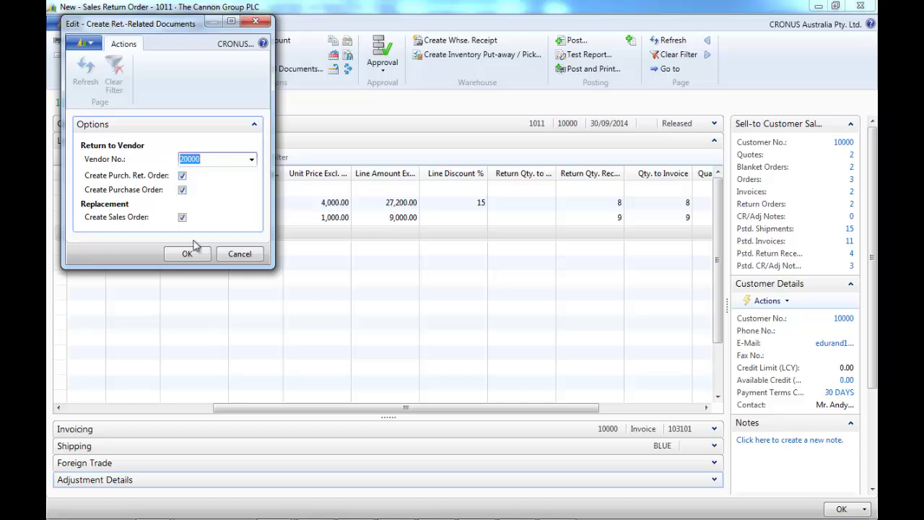
left_click(189, 254)
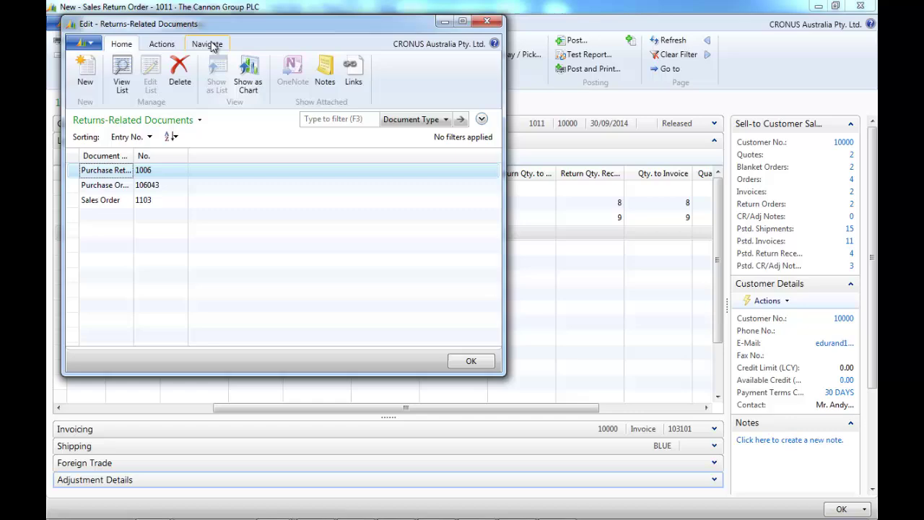
left_click(207, 44)
left_click(84, 72)
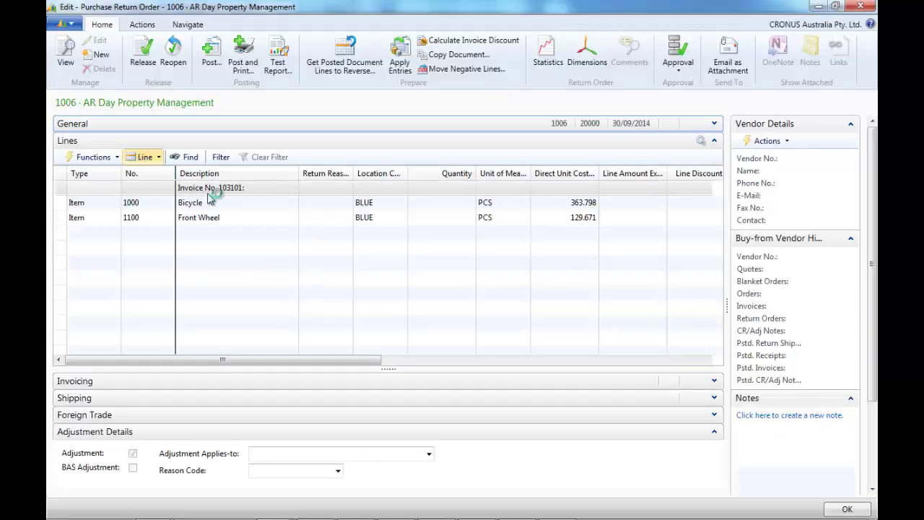
Enter a quantity of 8 for Bicycle and 9 for Front Wheel on the purchase return order lines
left_click(459, 203)
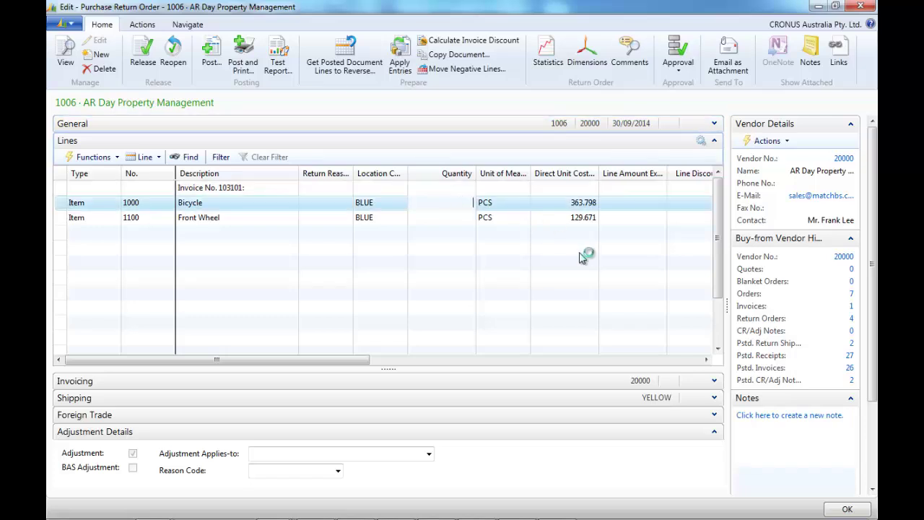
type("8")
key("Down")
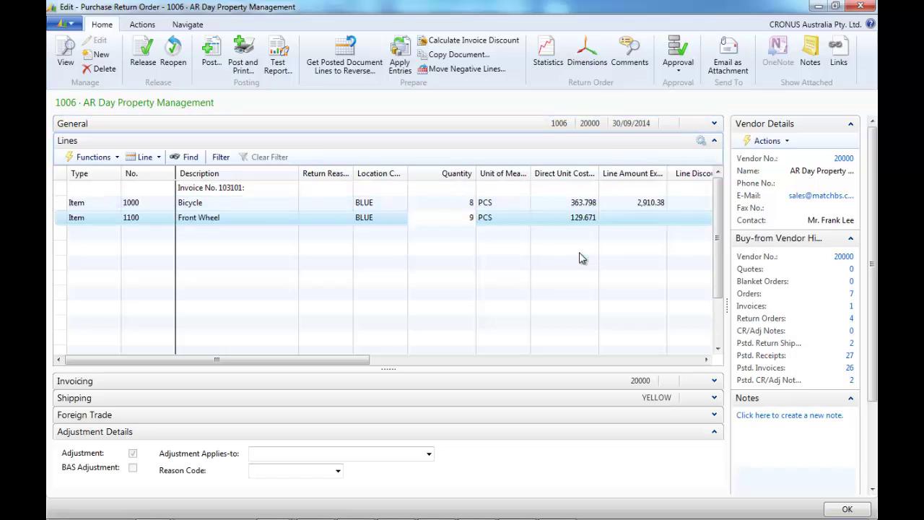
key("Tab")
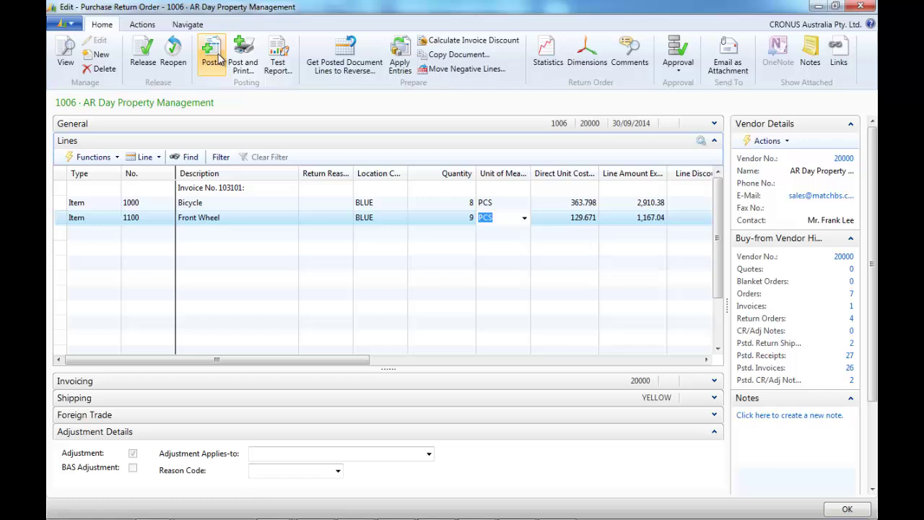
Set the purchase return order's reason code to VEND RET and post it as Ship and Invoice
left_click(340, 470)
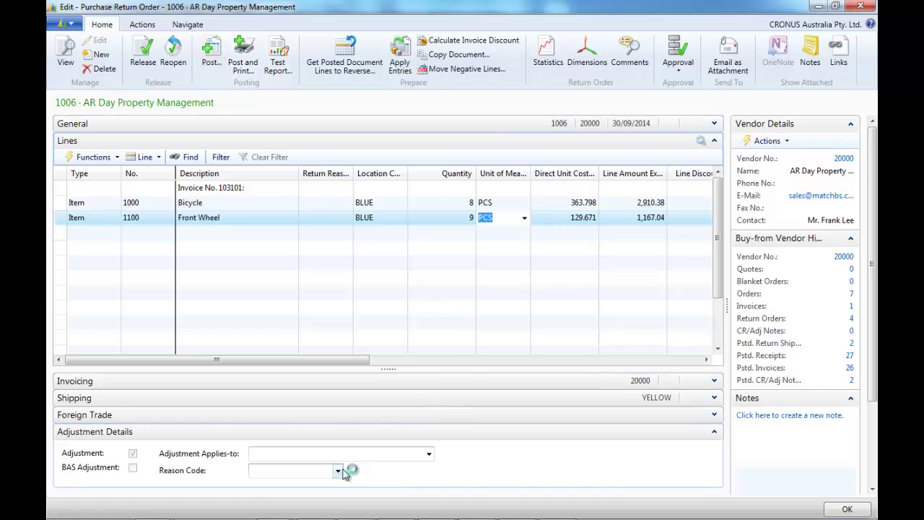
left_click(323, 374)
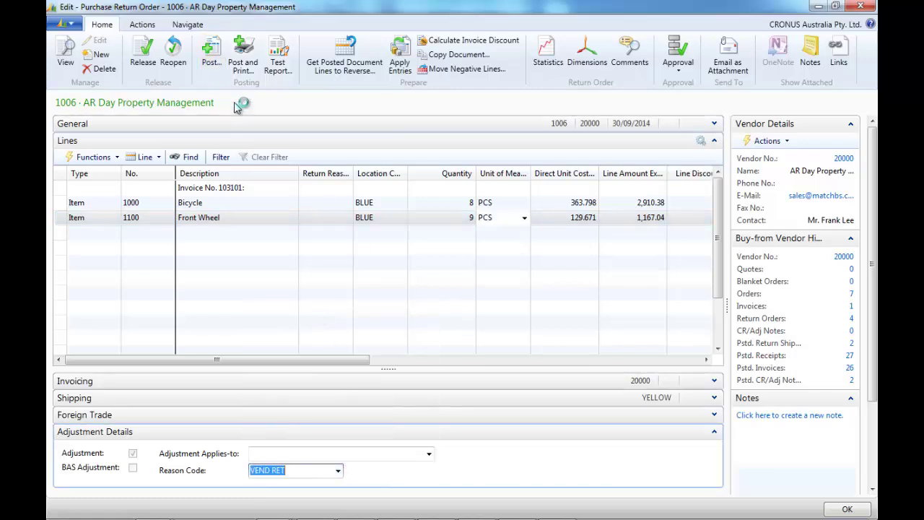
left_click(211, 52)
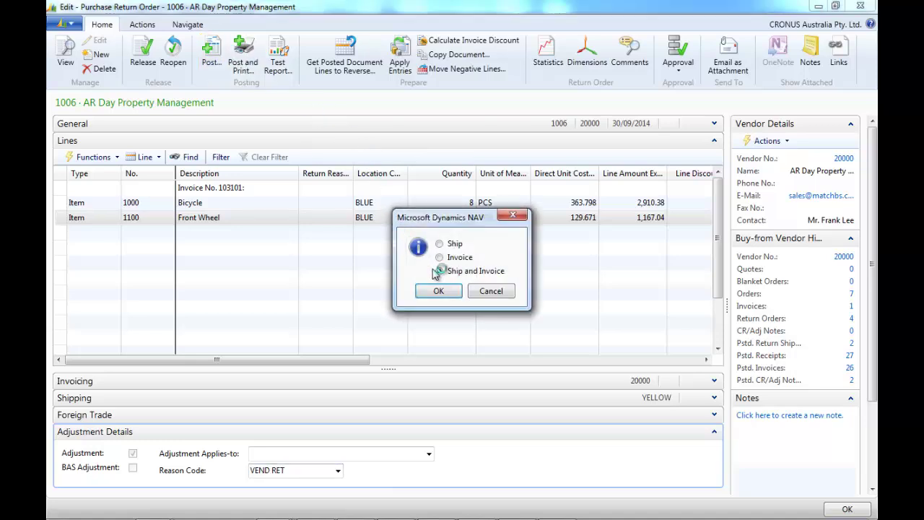
left_click(439, 271)
left_click(442, 291)
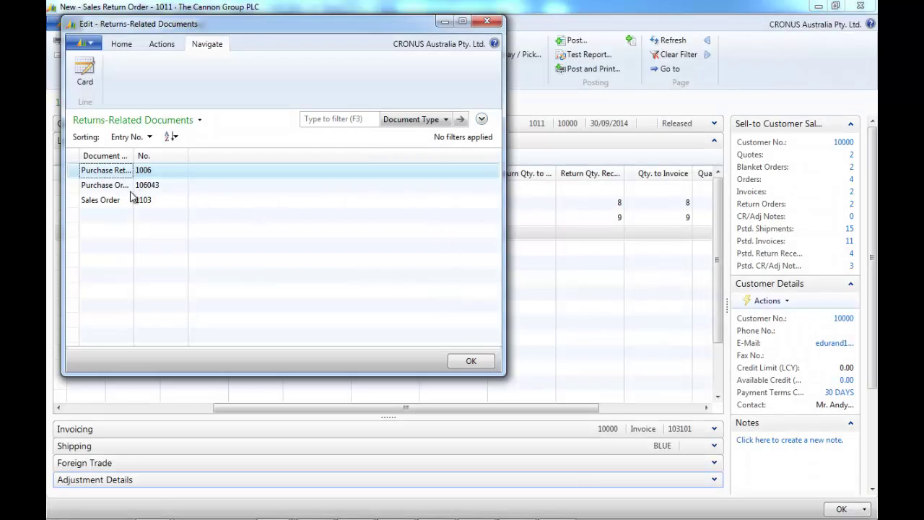
Enter quantities of 8 for Bicycle and 9 for Front Wheel on the related purchase order and post it as Receive and Invoice
left_click(113, 189)
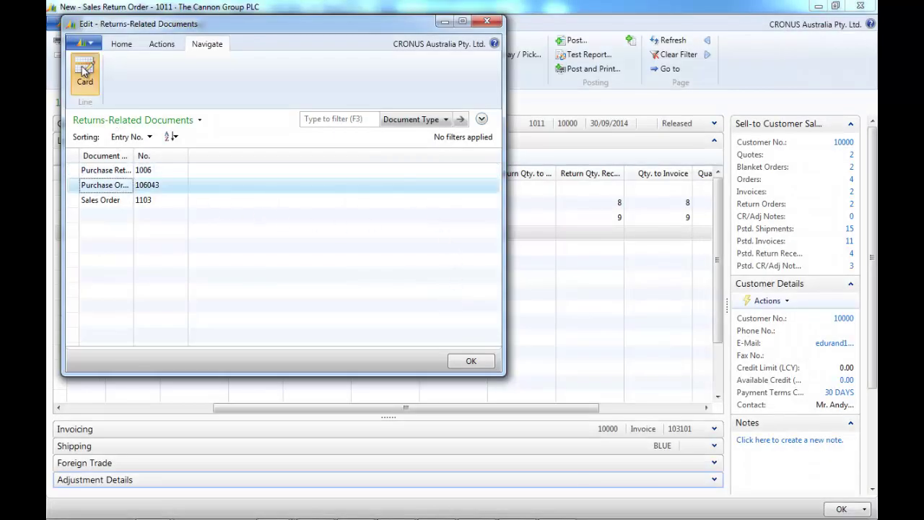
left_click(84, 75)
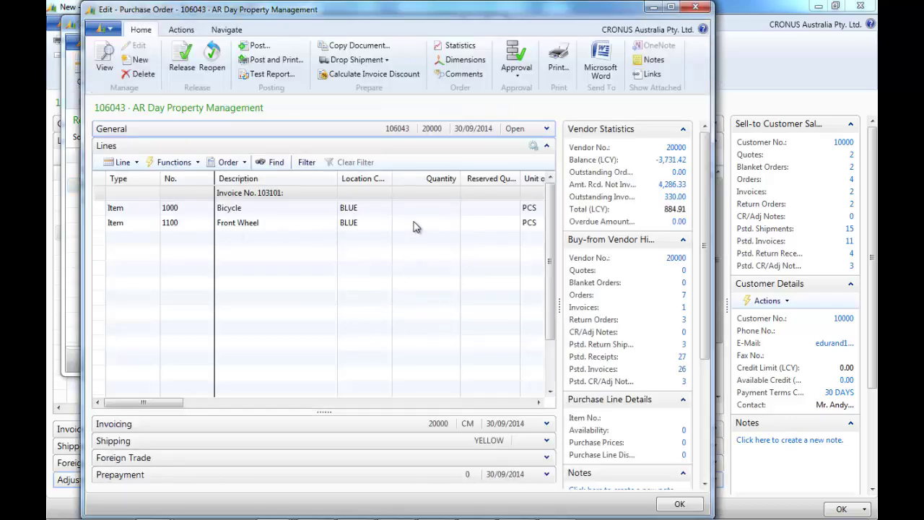
left_click(436, 210)
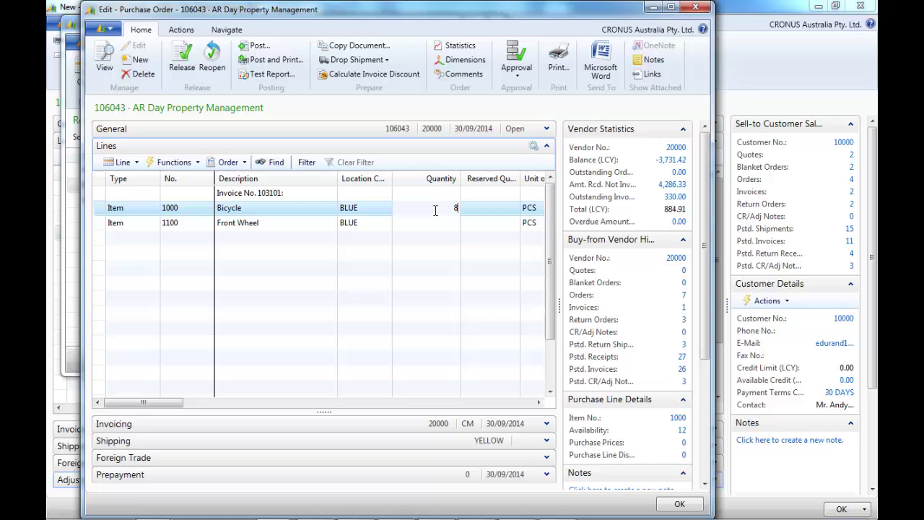
type("8")
key("Down")
type("9")
key("Tab")
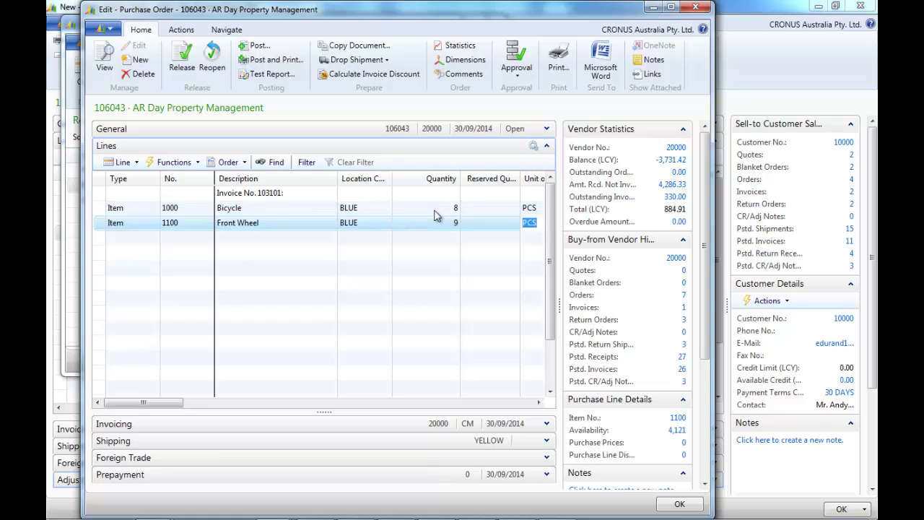
left_click(256, 45)
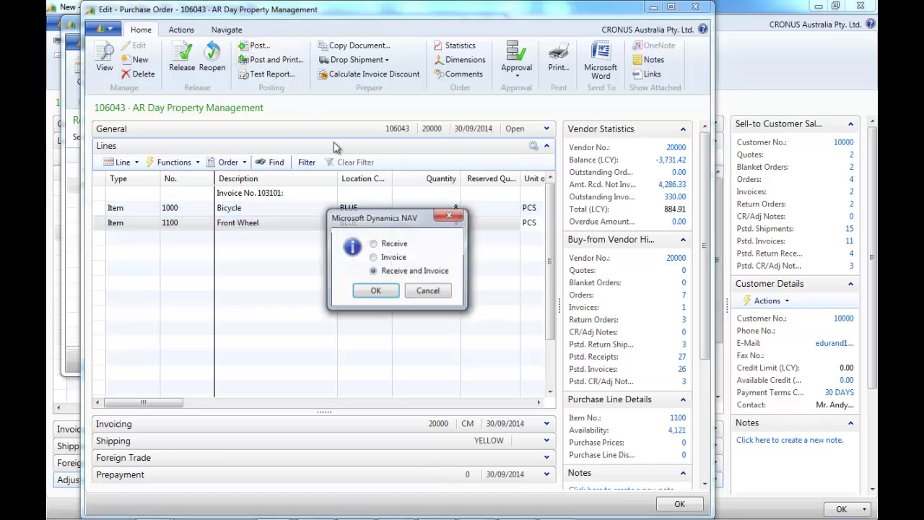
left_click(376, 290)
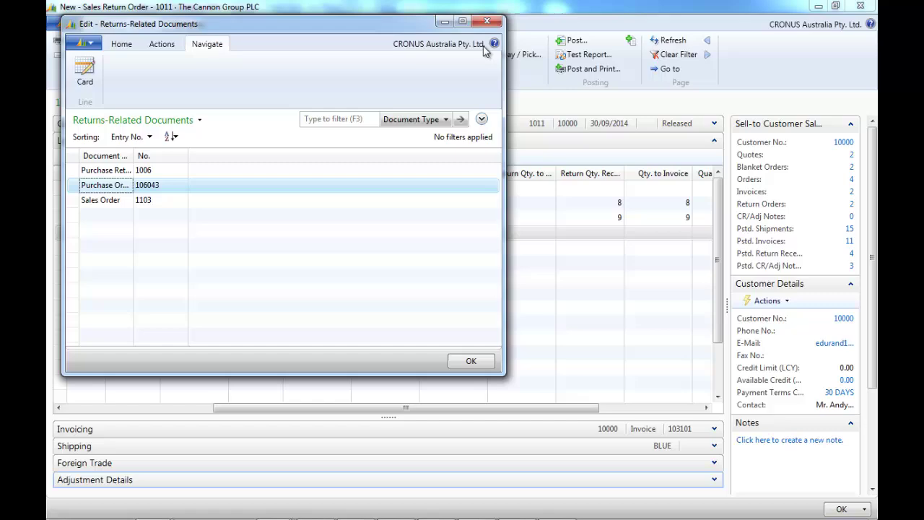
Open the replacement sales order from the returns-related documents and collapse its general details
left_click(108, 201)
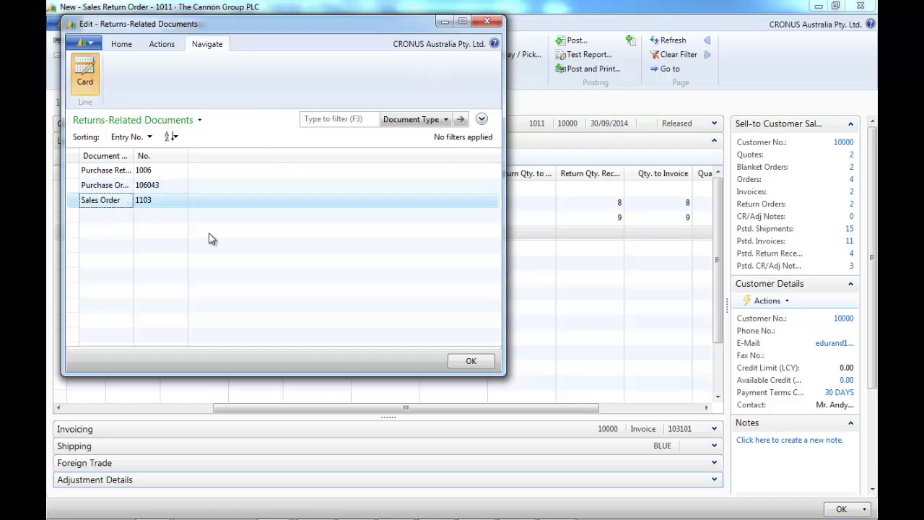
key("shift+F7")
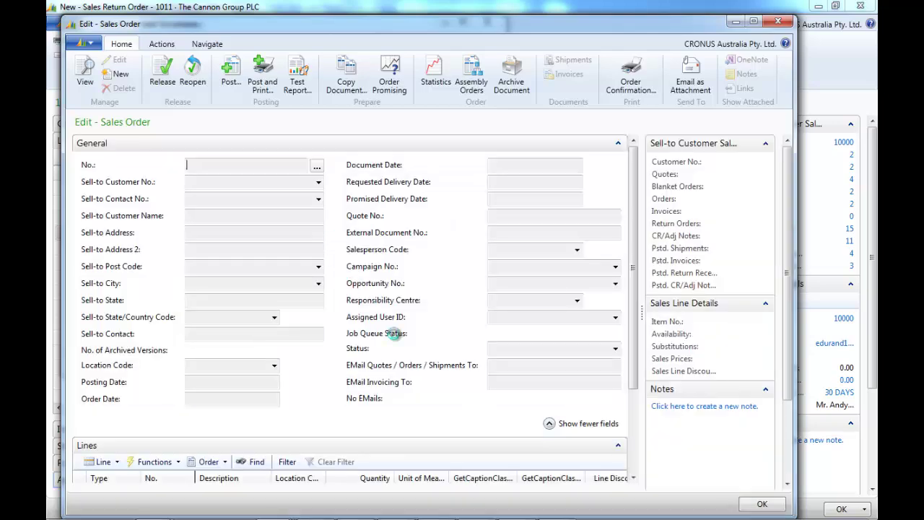
left_click(618, 143)
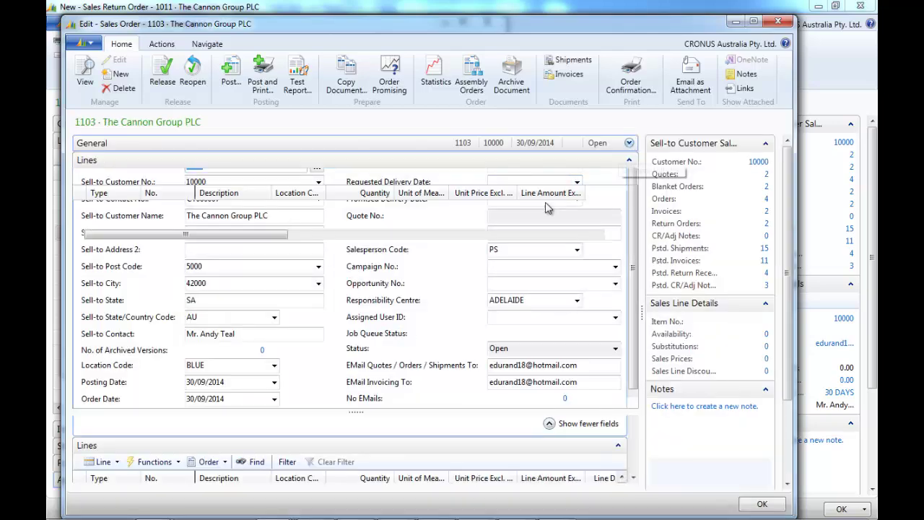